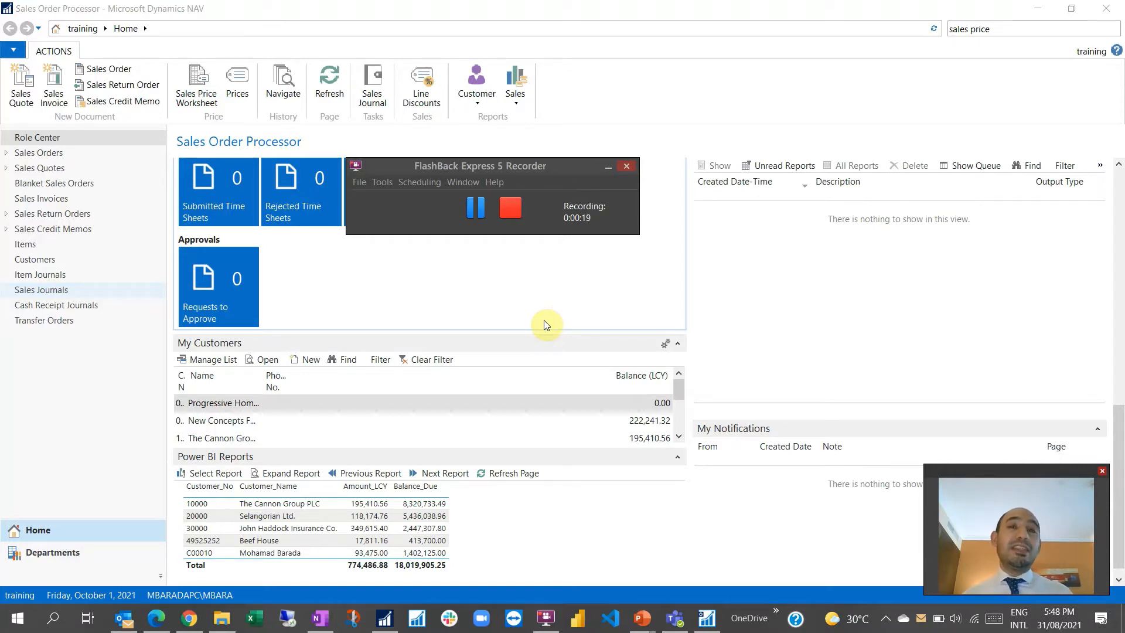
Search for "sales pri" and open the Sales Price Worksheet
{"action": "left_click", "coordinate": [606, 168]}
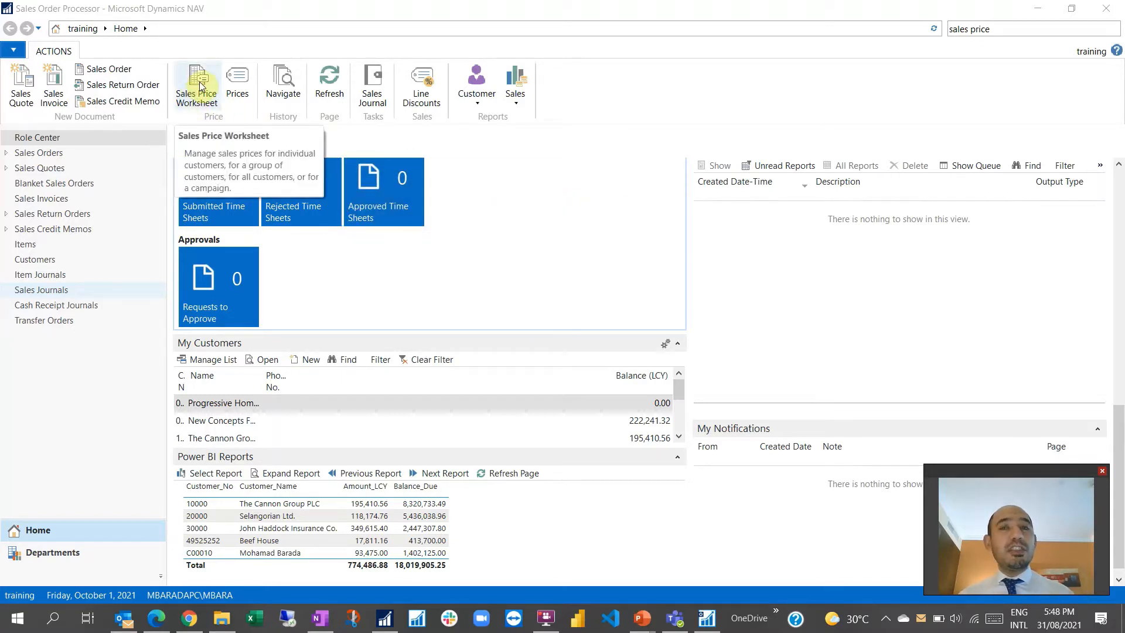
{"action": "left_click", "coordinate": [1017, 29]}
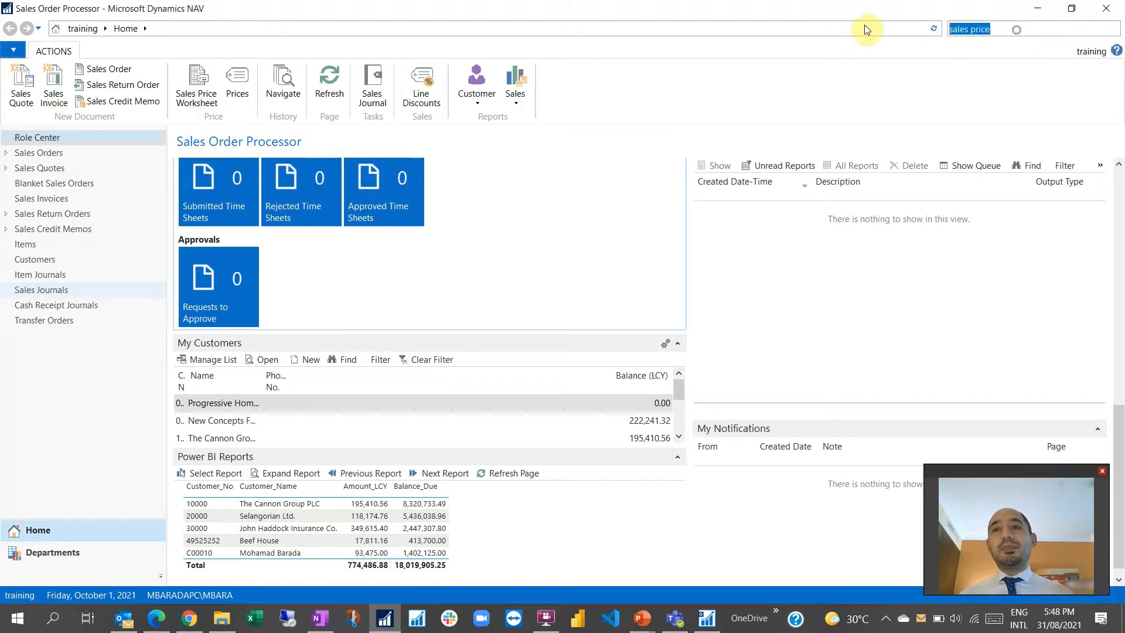
{"action": "type", "text": "sales "}
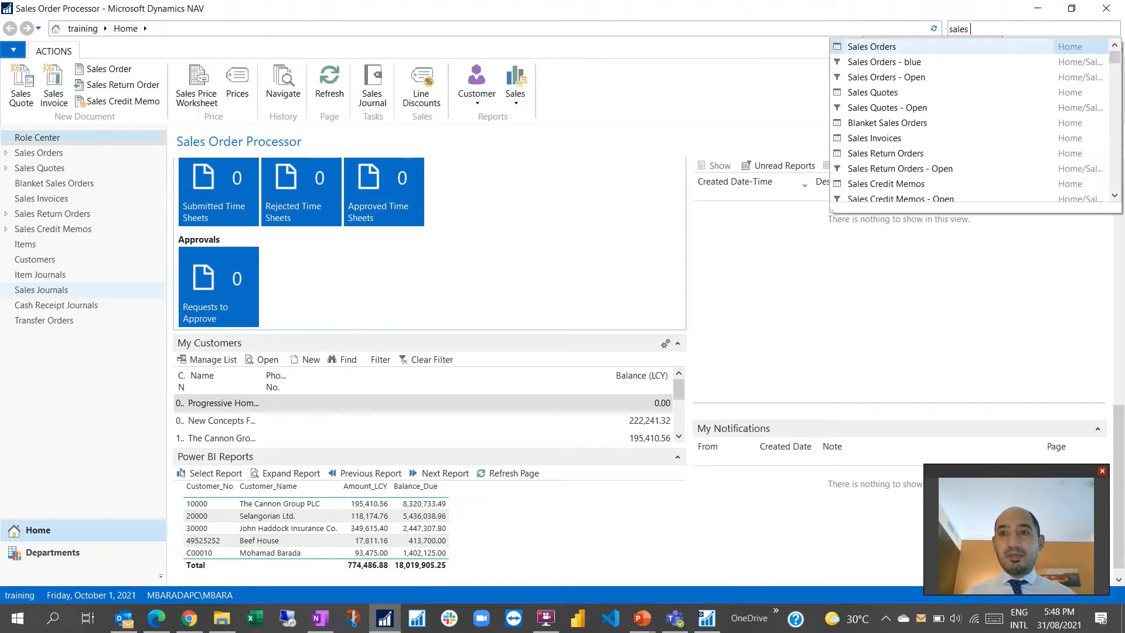
{"action": "type", "text": "pri"}
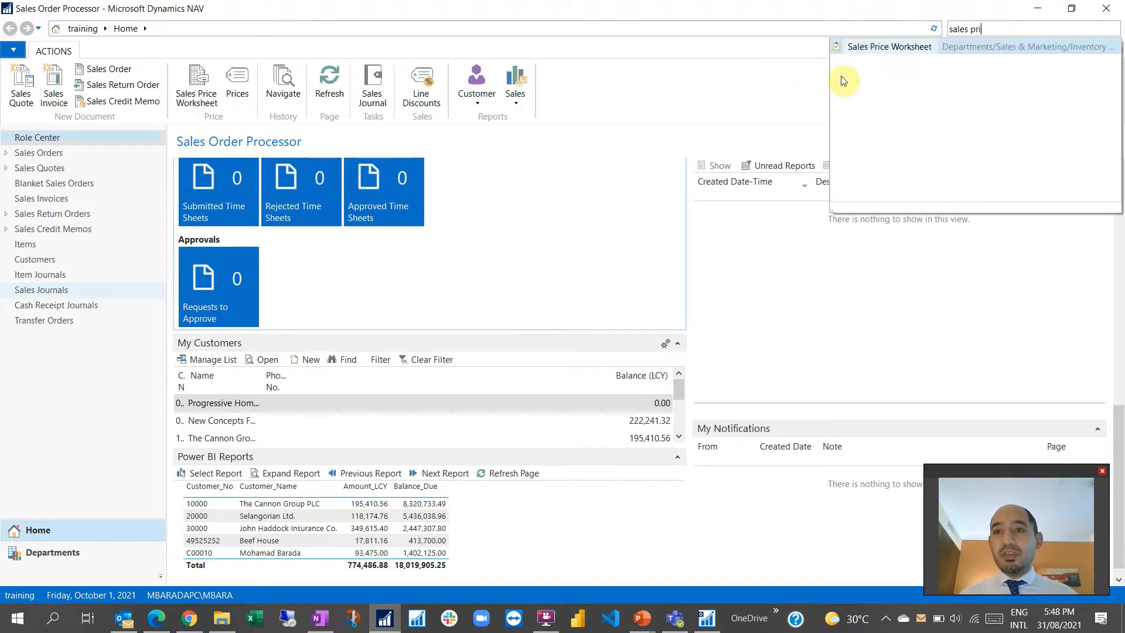
{"action": "left_click", "coordinate": [880, 49]}
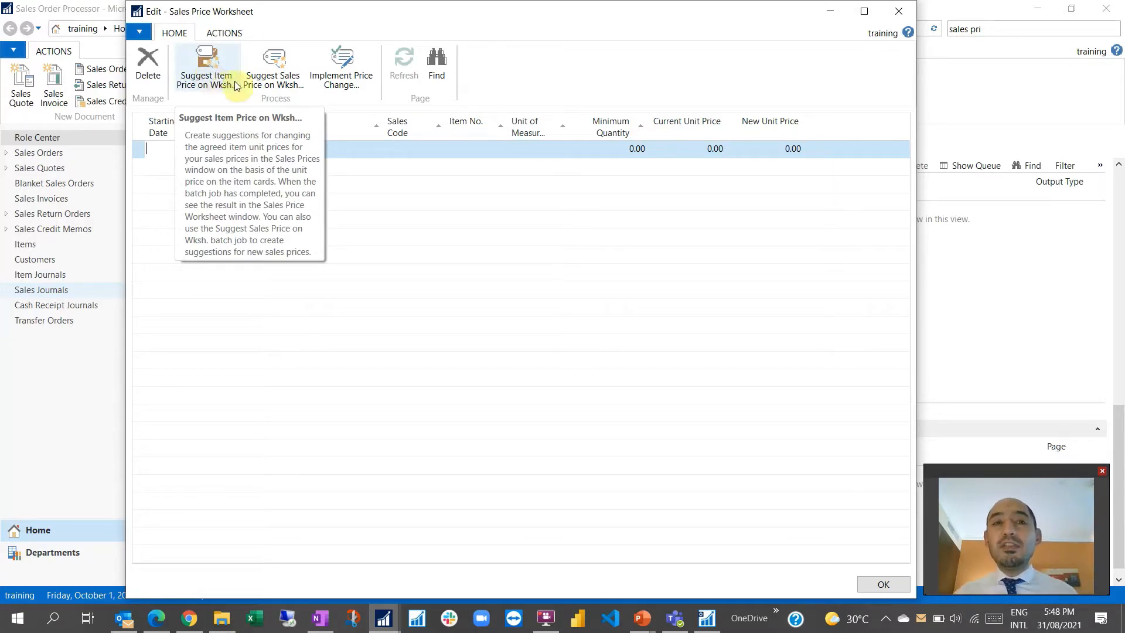
Start the Suggest Sales Price on Wksh. batch job from the worksheet and enlarge its request window
{"action": "left_click", "coordinate": [280, 75]}
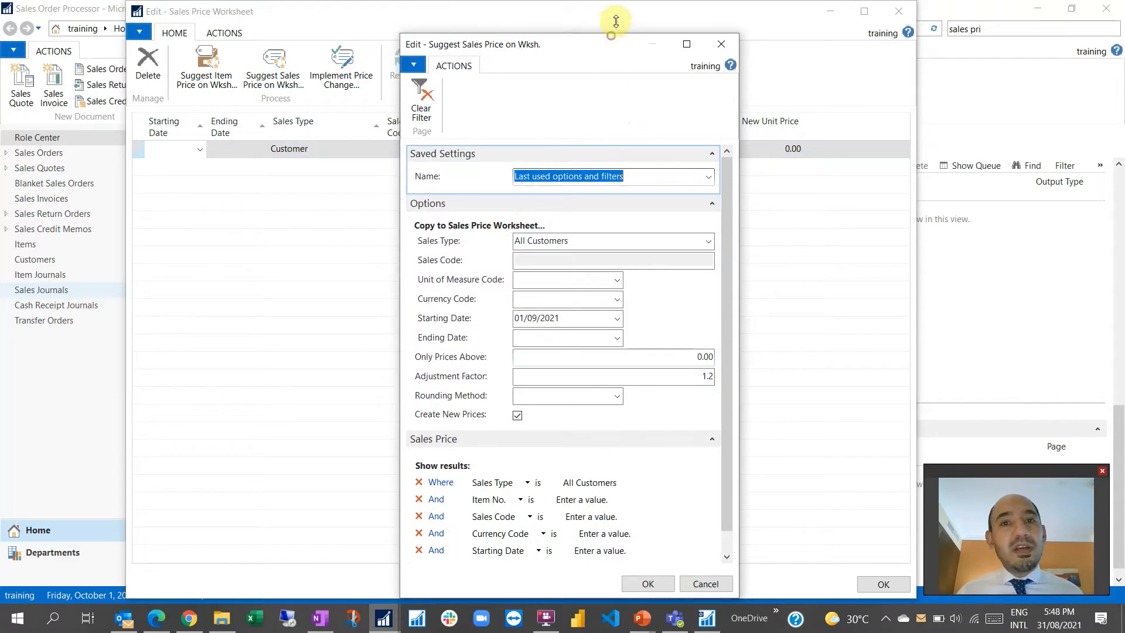
{"action": "left_click_drag", "start_coordinate": [615, 21], "coordinate": [619, 9]}
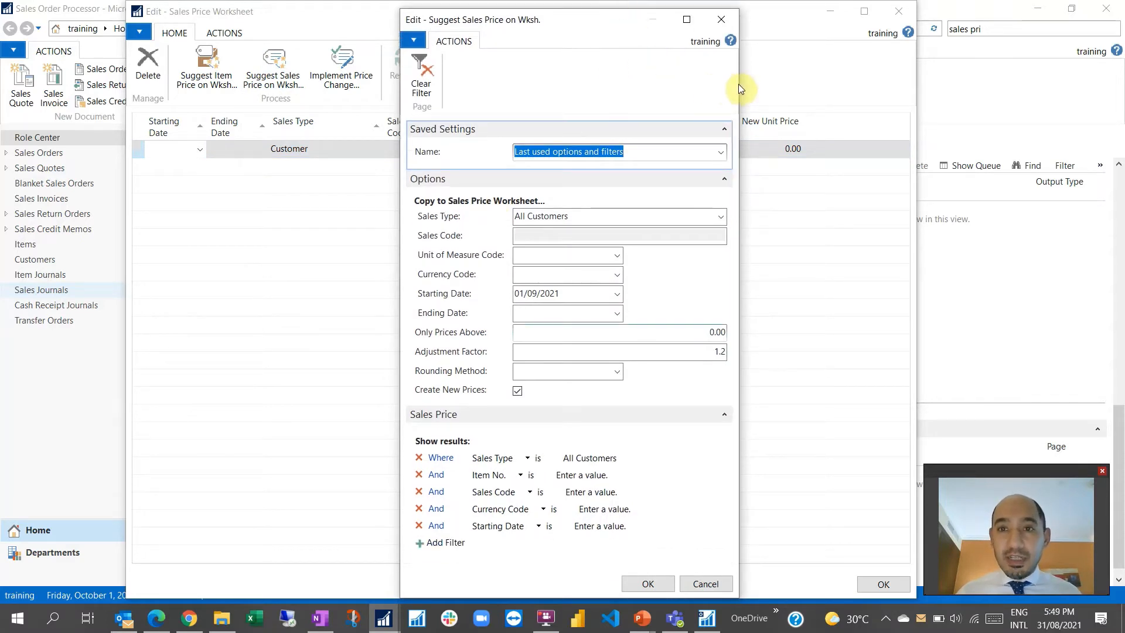
{"action": "left_click_drag", "start_coordinate": [739, 83], "coordinate": [775, 82]}
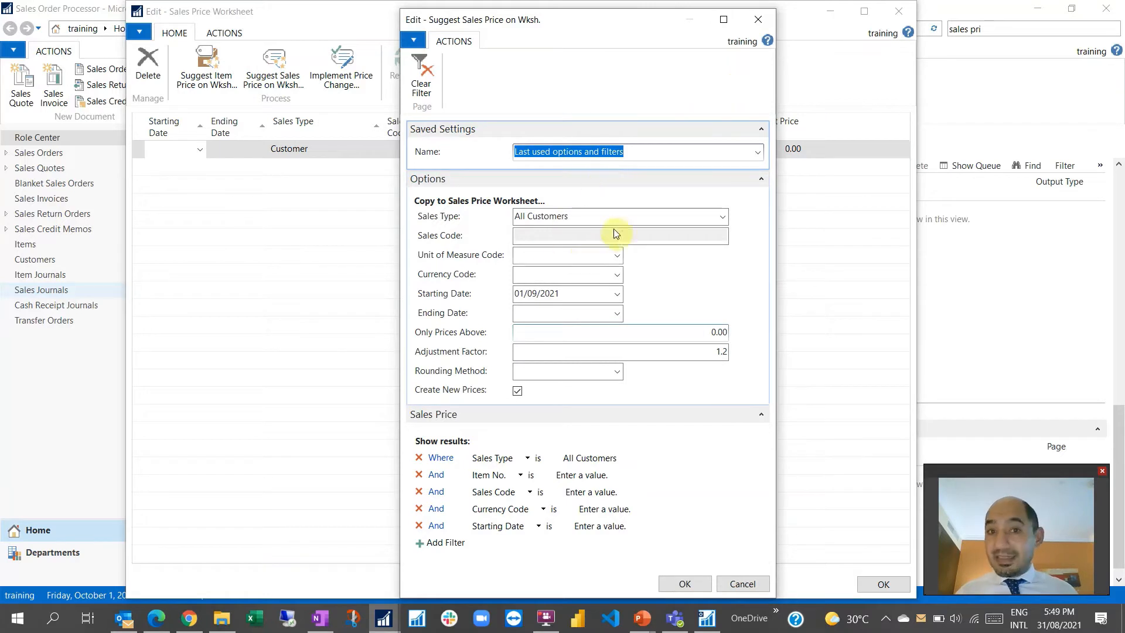
Review the Sales Type choices for the suggested prices, keeping All Customers selected
{"action": "left_click", "coordinate": [588, 216]}
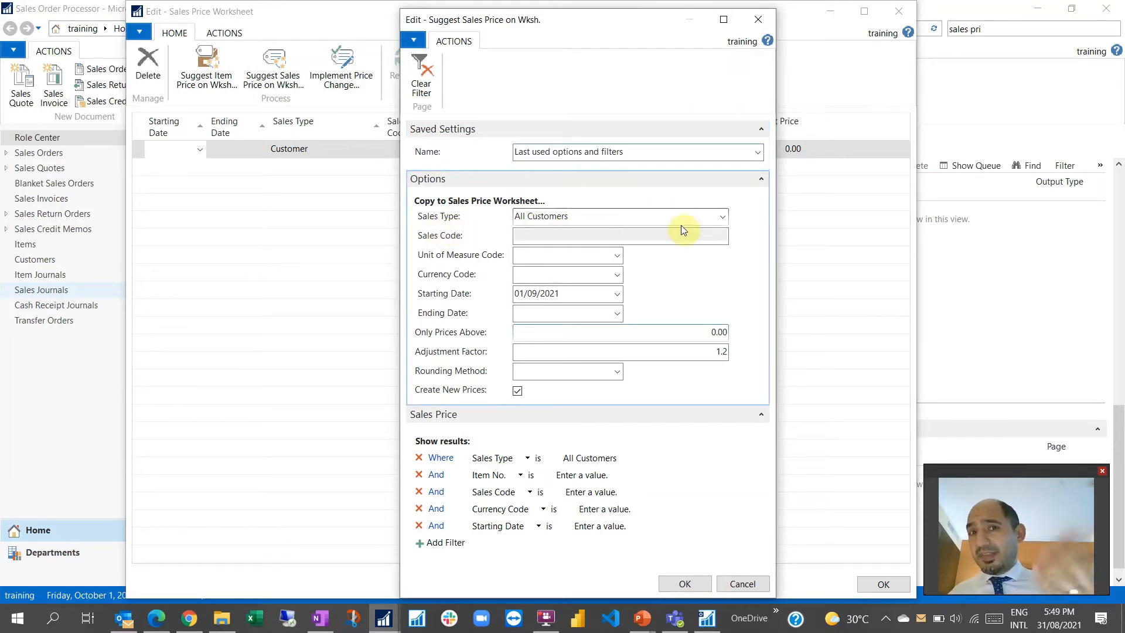
{"action": "left_click", "coordinate": [723, 216]}
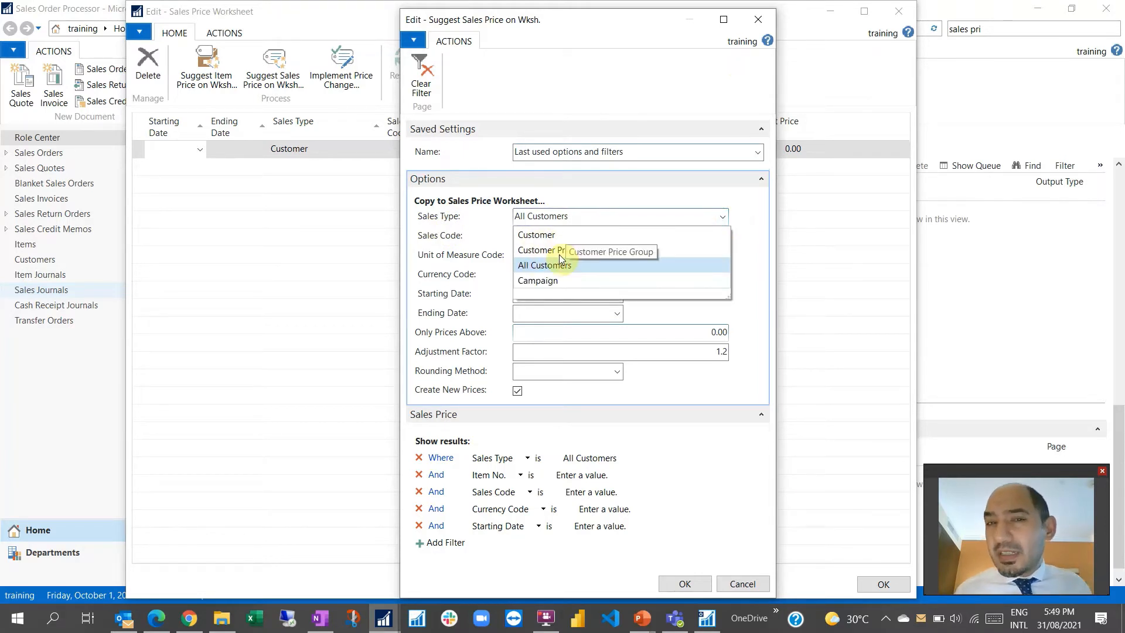
{"action": "left_click", "coordinate": [599, 193]}
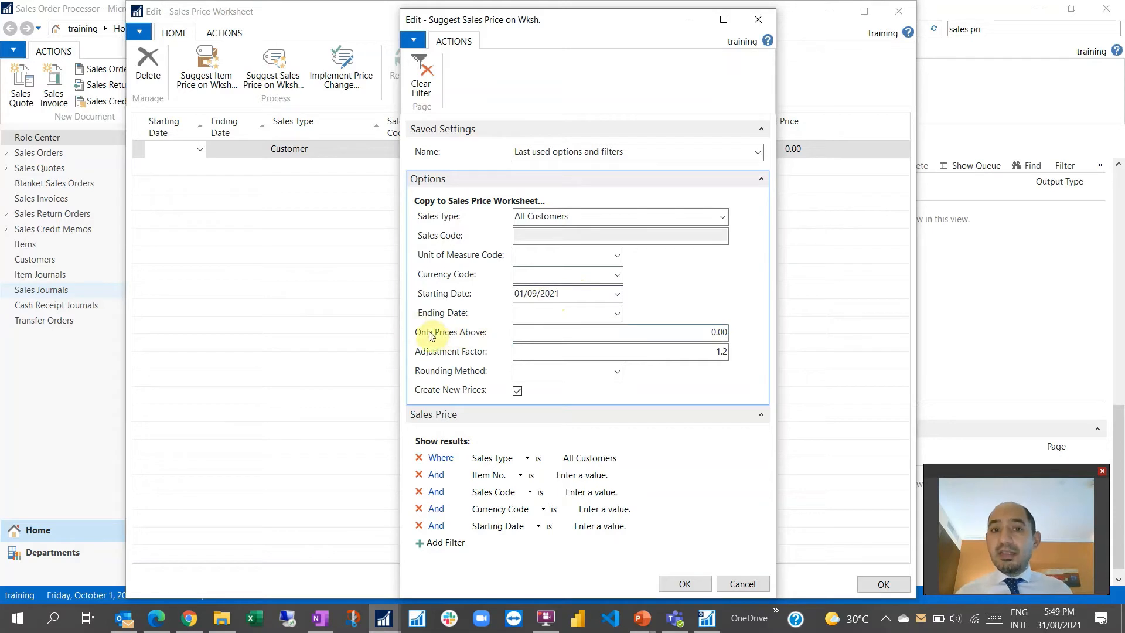
Set the Adjustment Factor for the suggested sales prices to 1.3
{"action": "left_click", "coordinate": [602, 333]}
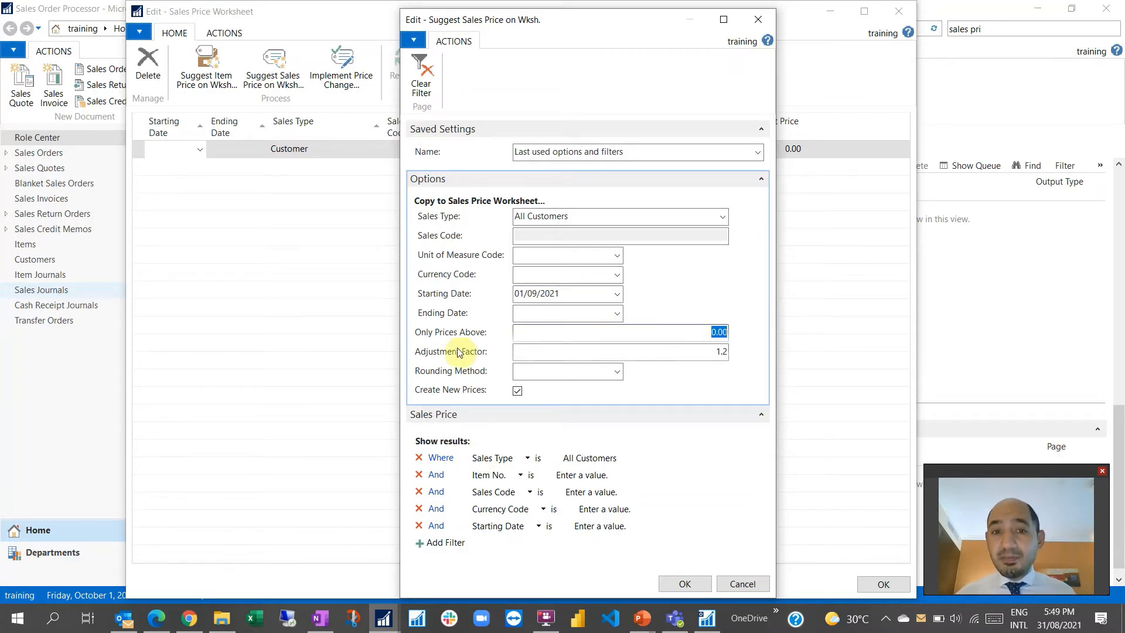
{"action": "left_click", "coordinate": [692, 351]}
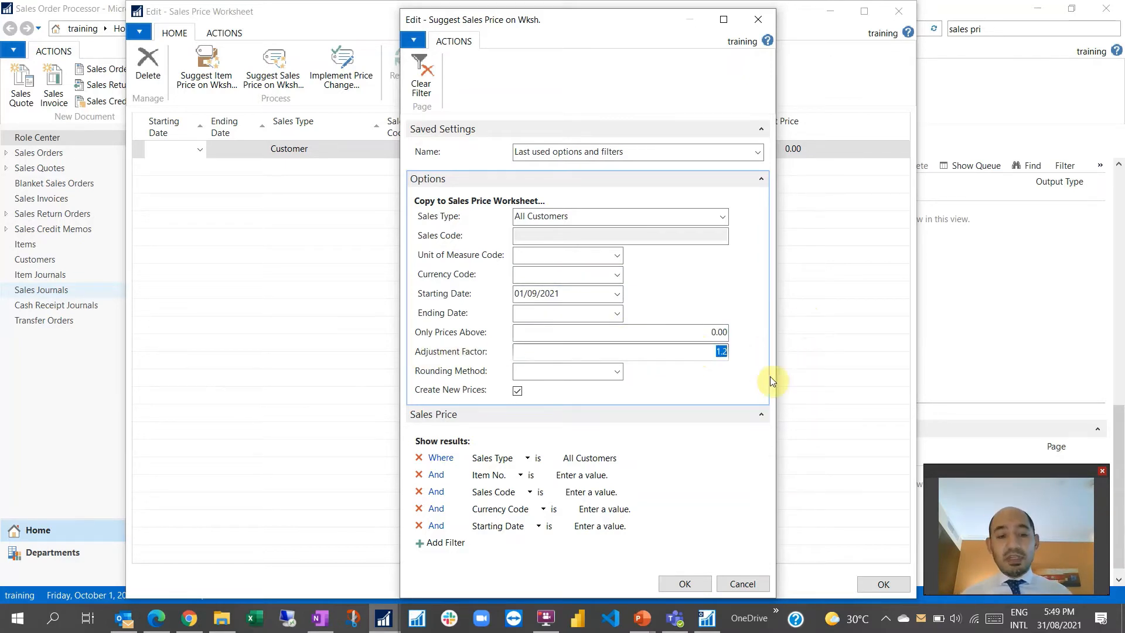
{"action": "type", "text": "1.3"}
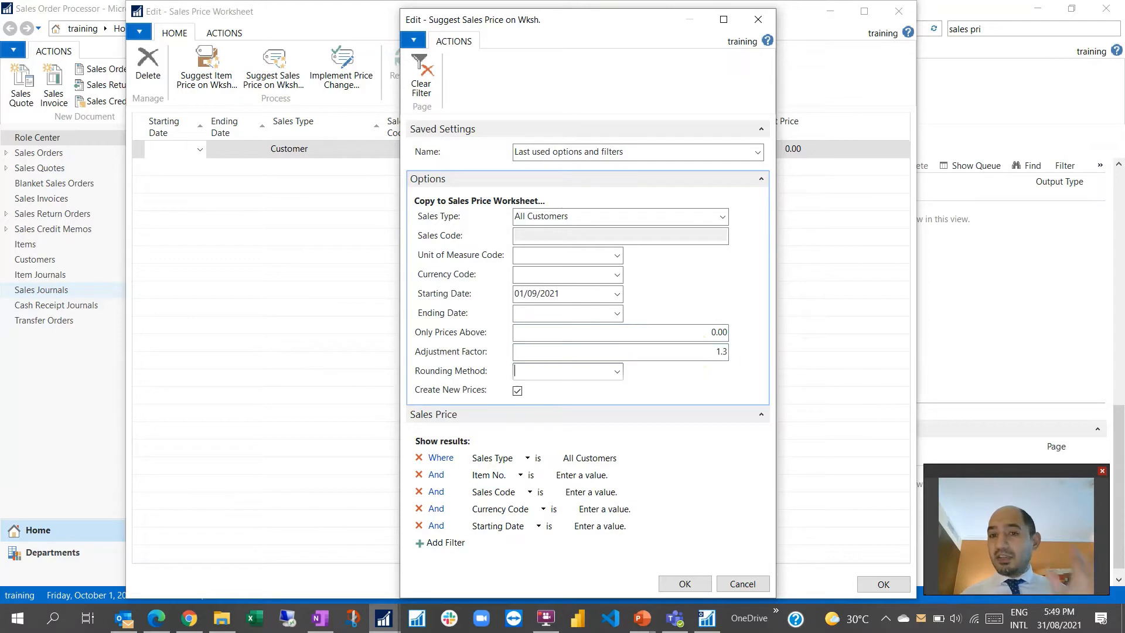
{"action": "left_click_drag", "start_coordinate": [684, 355], "coordinate": [742, 353]}
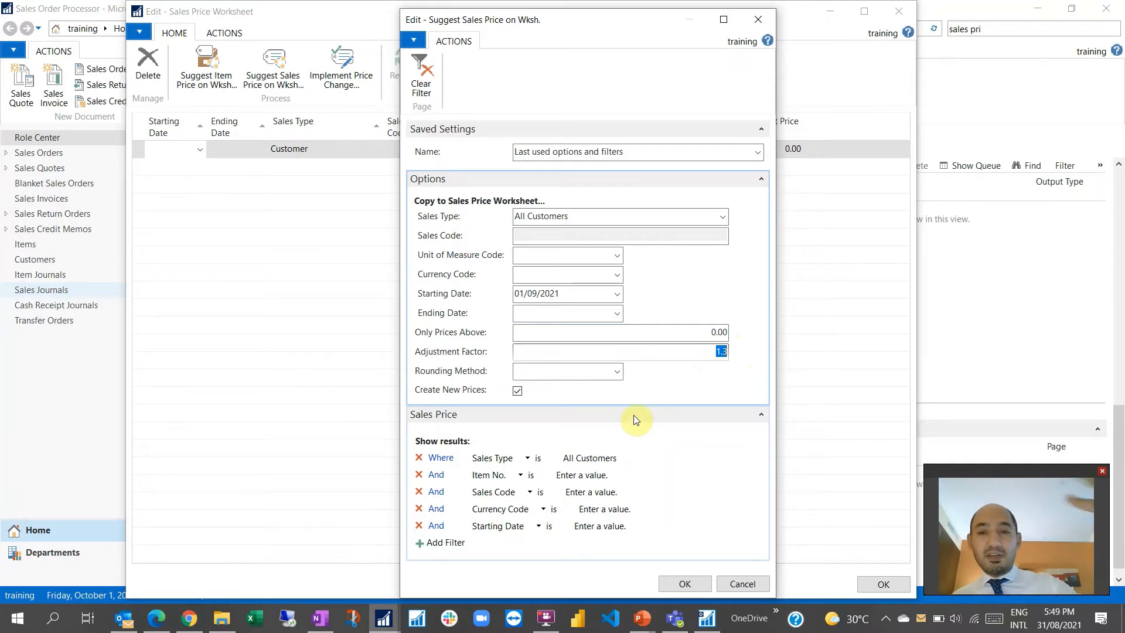
Look at the Rounding Method field and the Item No. filter lookup without choosing a value in either
{"action": "left_click", "coordinate": [538, 365]}
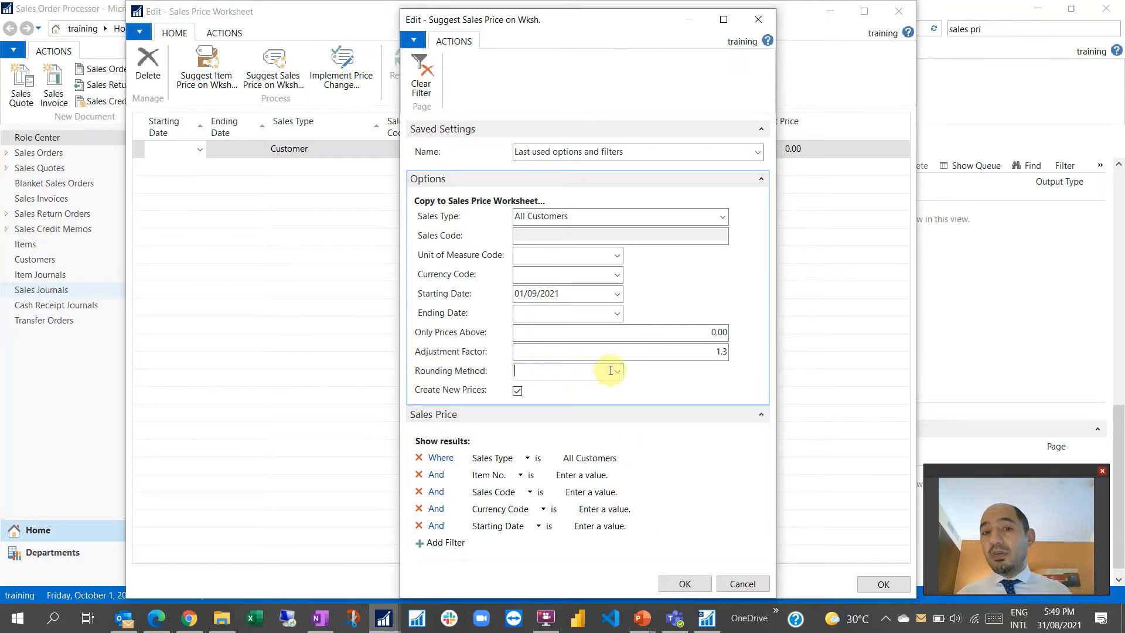
{"action": "left_click", "coordinate": [617, 371]}
{"action": "left_click", "coordinate": [658, 366]}
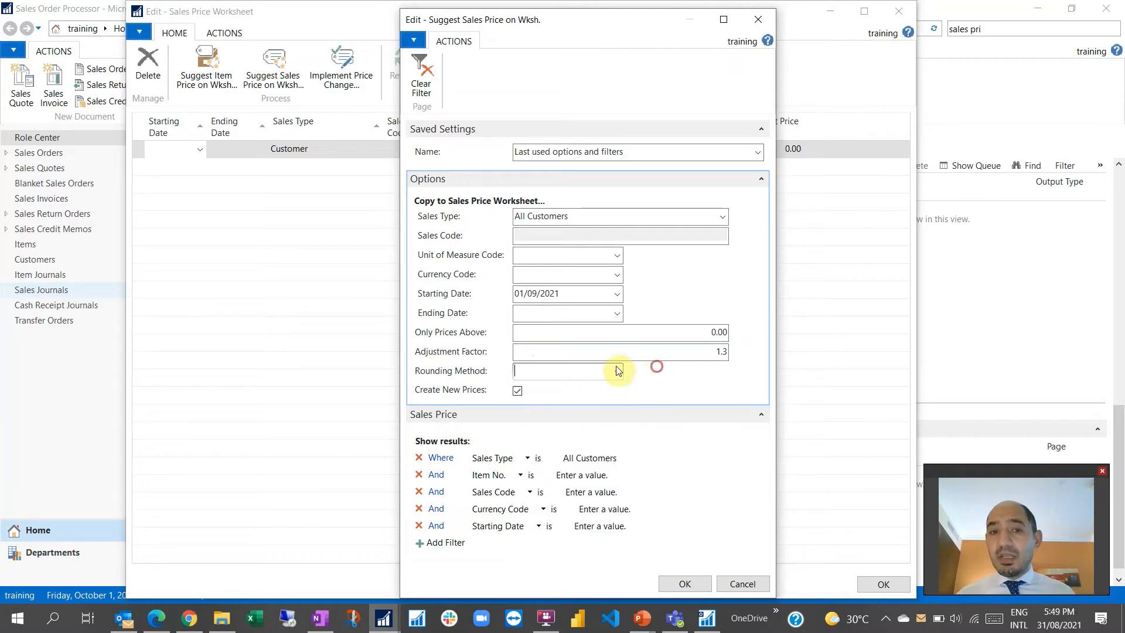
{"action": "mouse_move", "coordinate": [483, 398]}
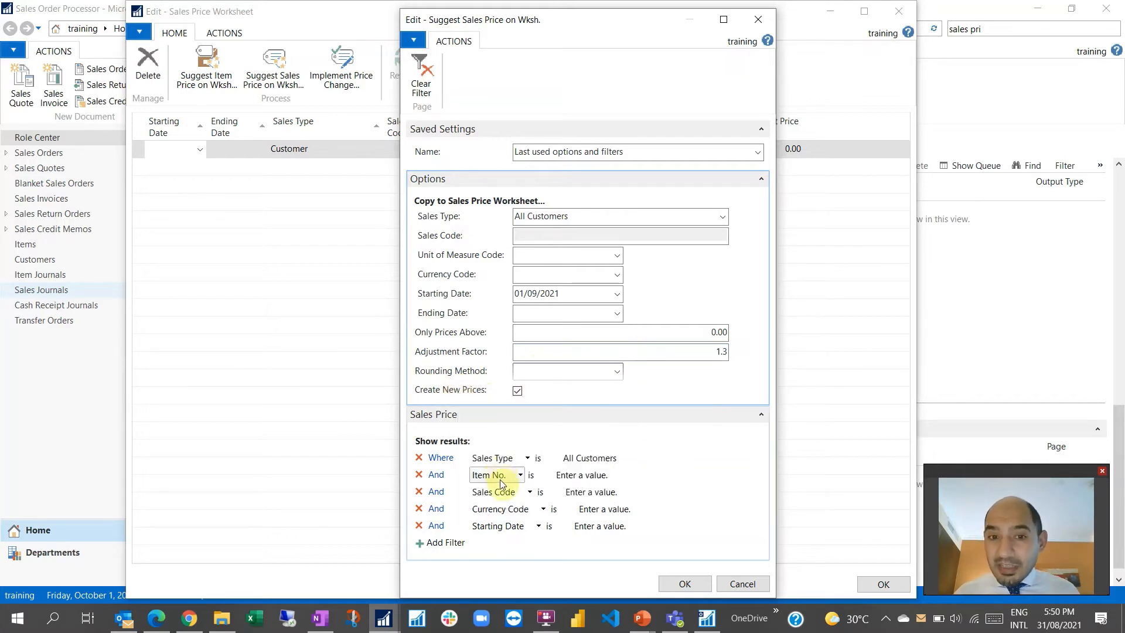
{"action": "left_click", "coordinate": [586, 478]}
{"action": "left_click", "coordinate": [658, 477]}
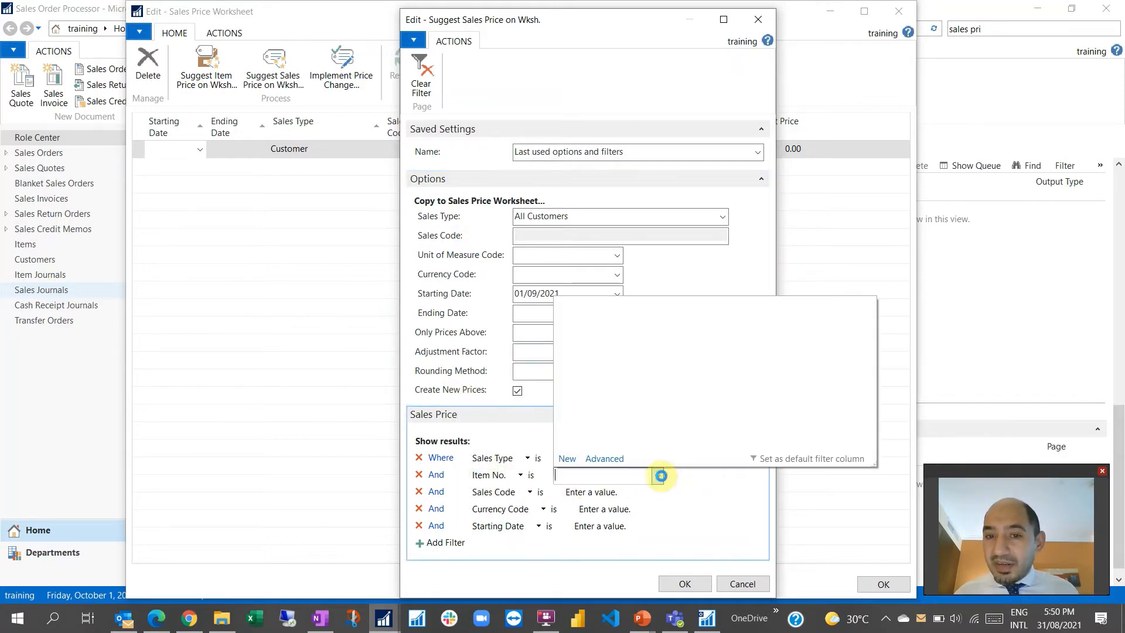
{"action": "left_click", "coordinate": [686, 480]}
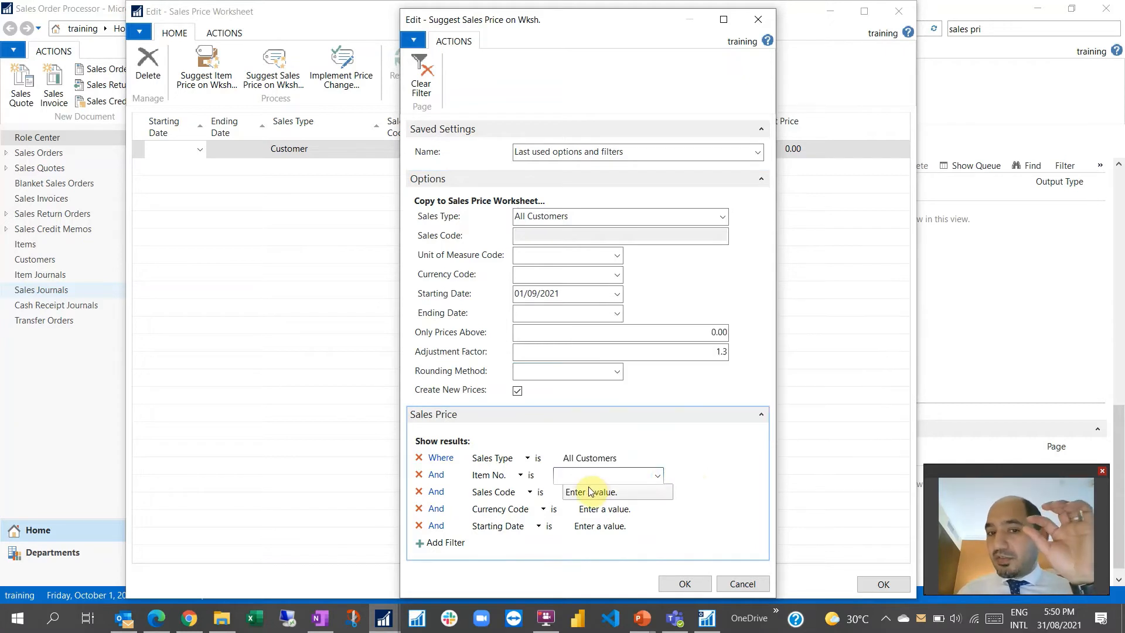
Add another filter line to the Sales Price filters and look through the fields available for it
{"action": "left_click", "coordinate": [442, 542]}
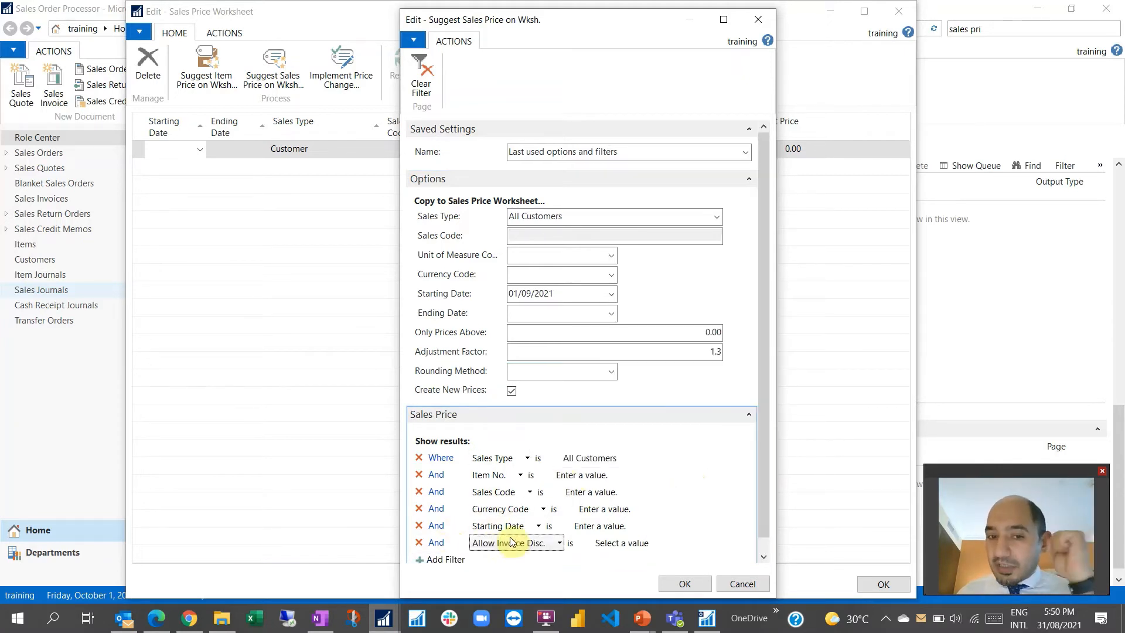
{"action": "left_click", "coordinate": [512, 546]}
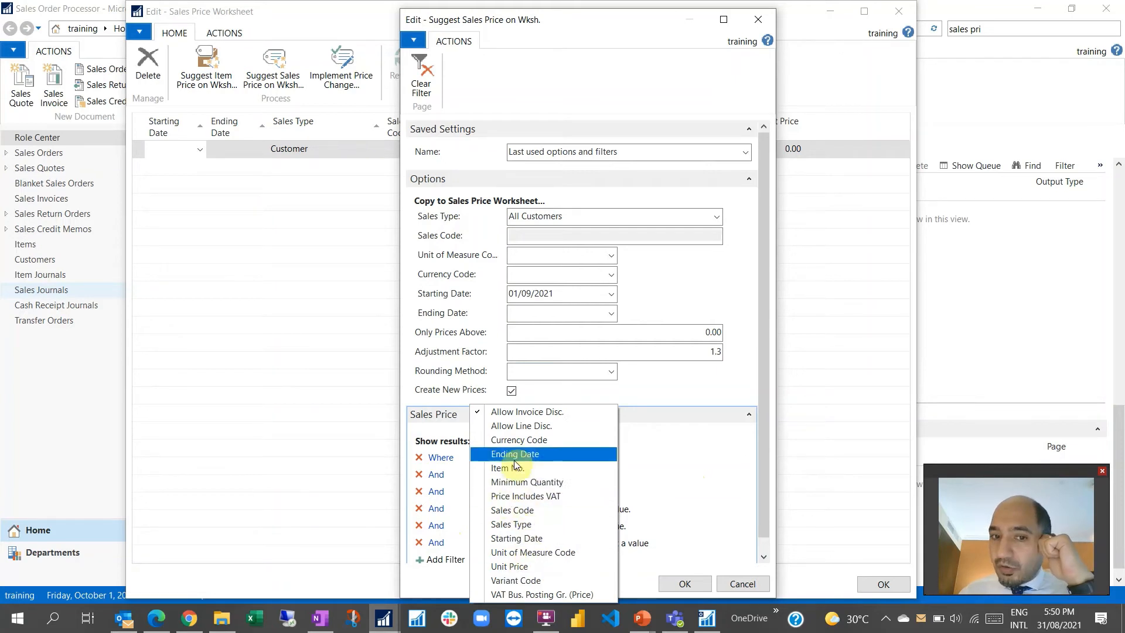
{"action": "scroll", "coordinate": [674, 460], "scroll_direction": "down", "scroll_amount": 1}
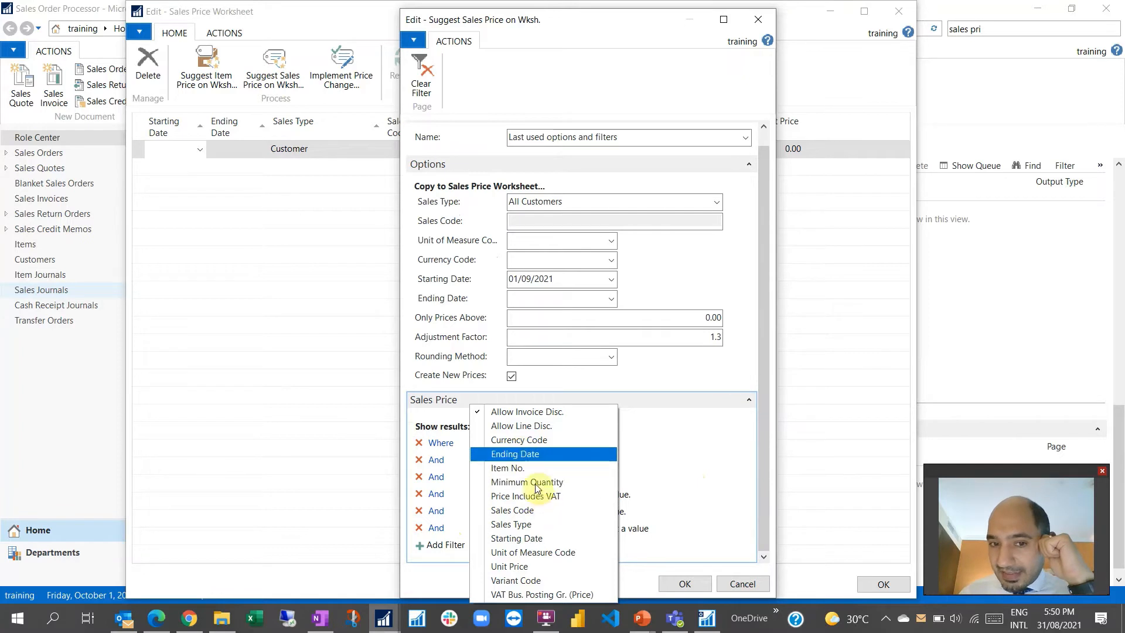
{"action": "left_click", "coordinate": [718, 366]}
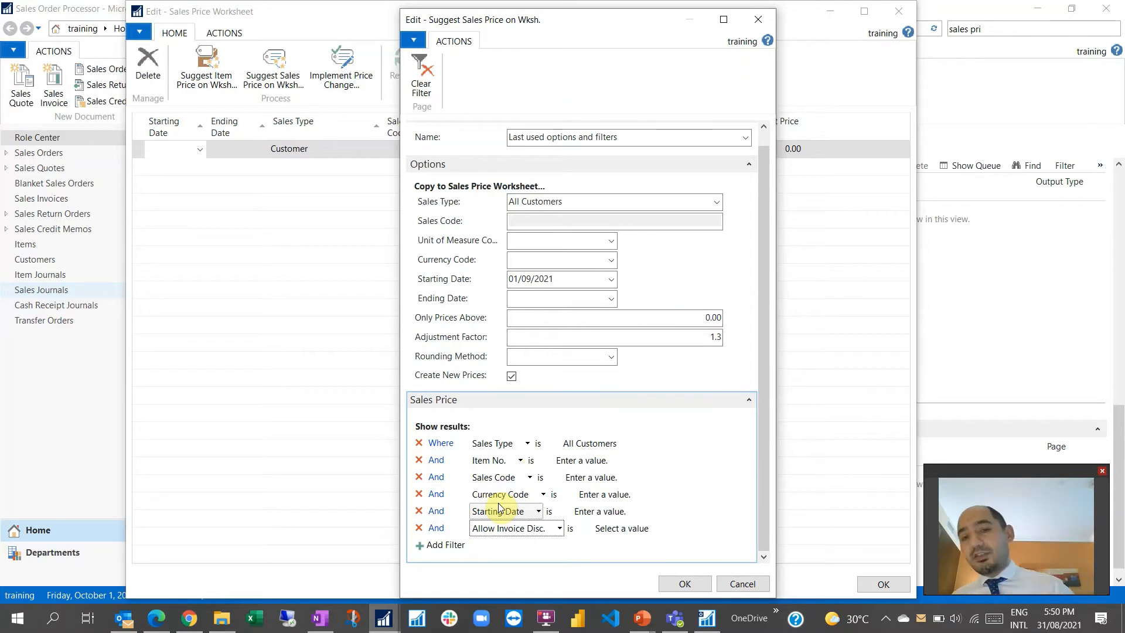
{"action": "left_click", "coordinate": [515, 529]}
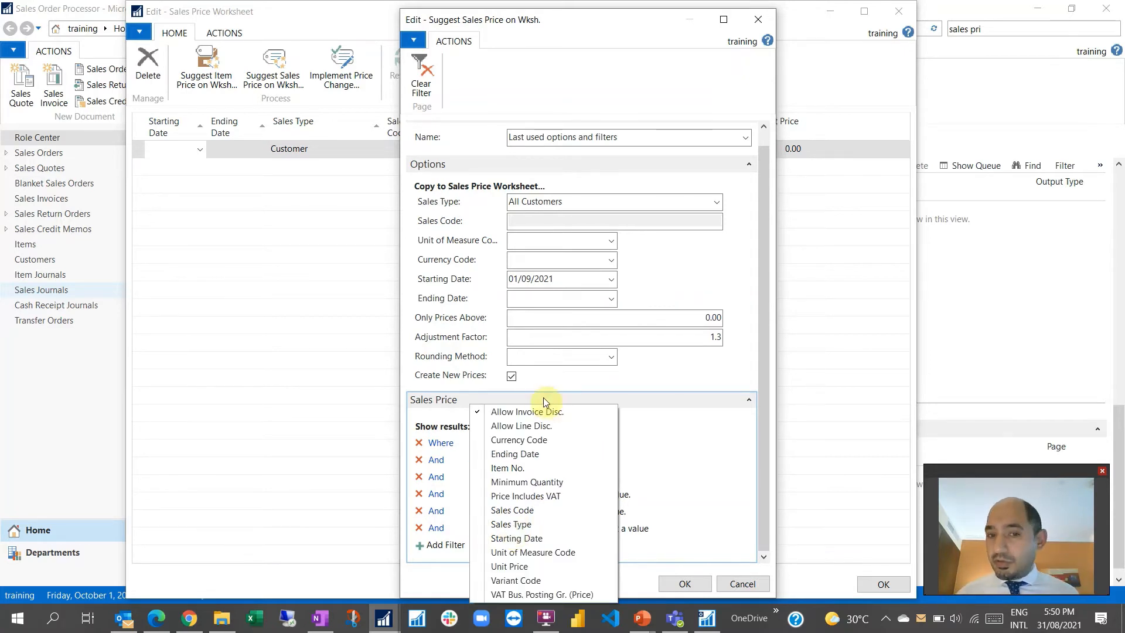
{"action": "left_click", "coordinate": [692, 415]}
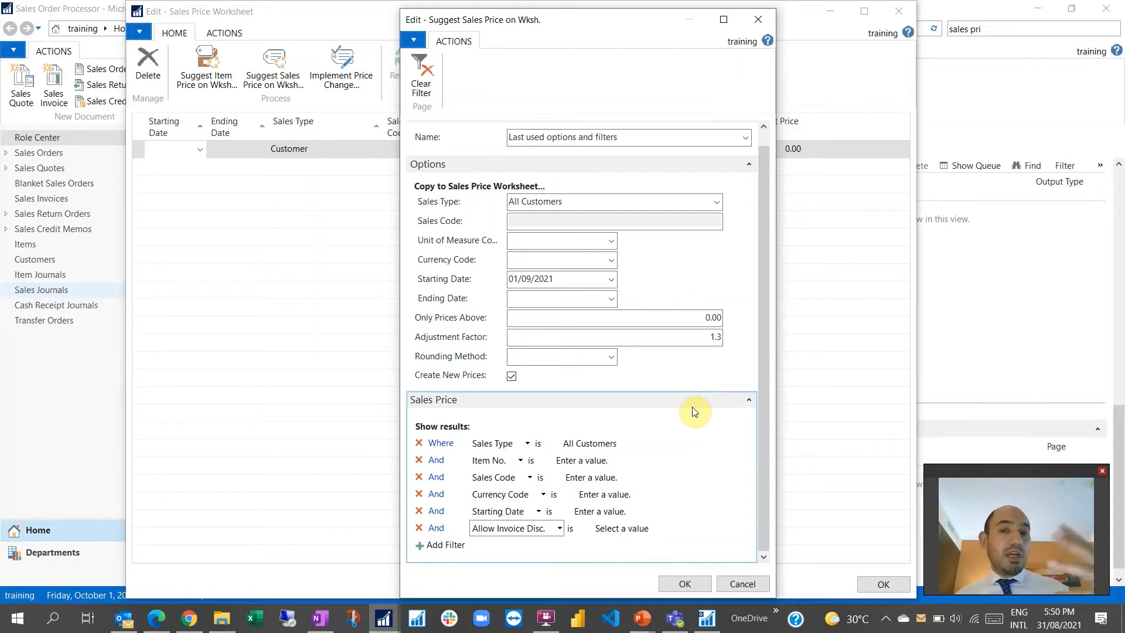
Run the batch job to fill the Sales Price Worksheet with the suggested prices
{"action": "scroll", "coordinate": [635, 302], "scroll_direction": "up", "scroll_amount": 1}
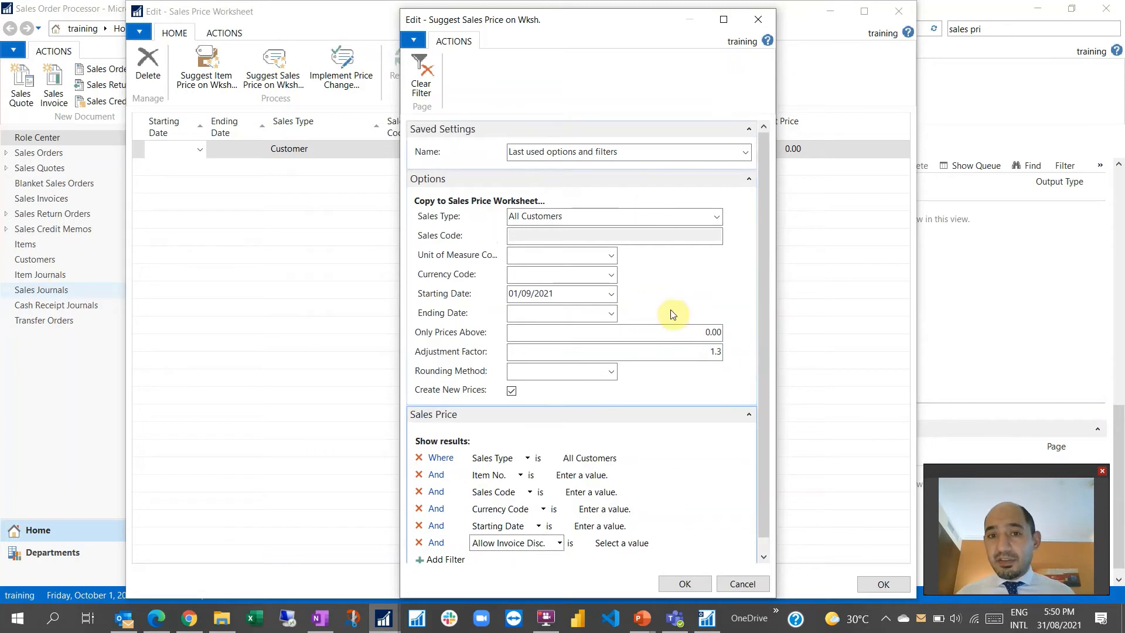
{"action": "left_click", "coordinate": [690, 583]}
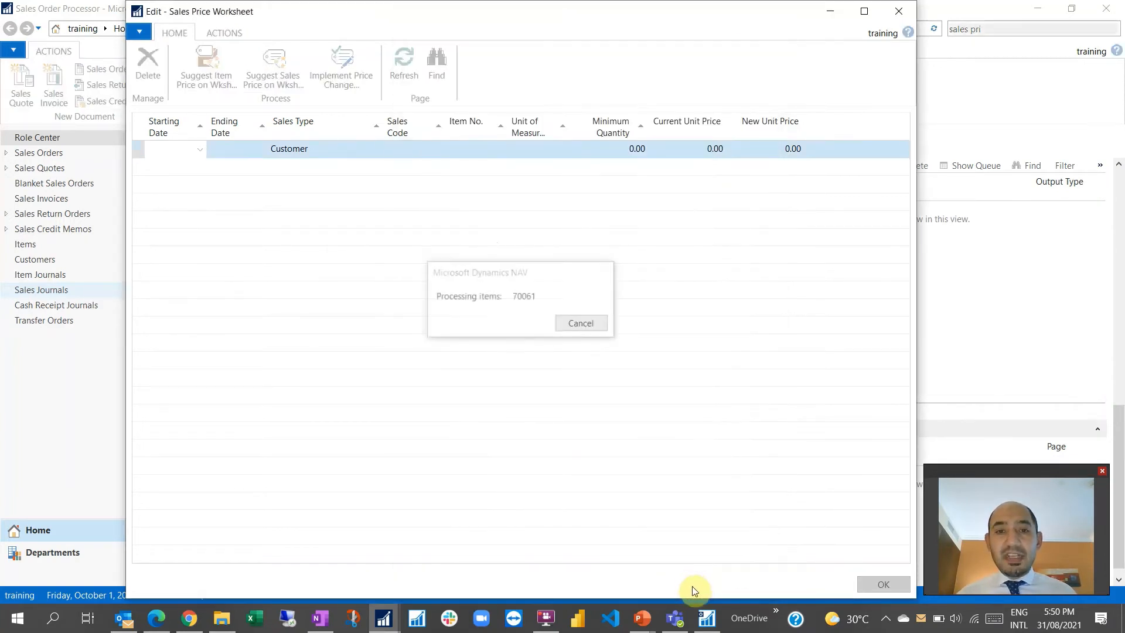
{"action": "left_click", "coordinate": [312, 167]}
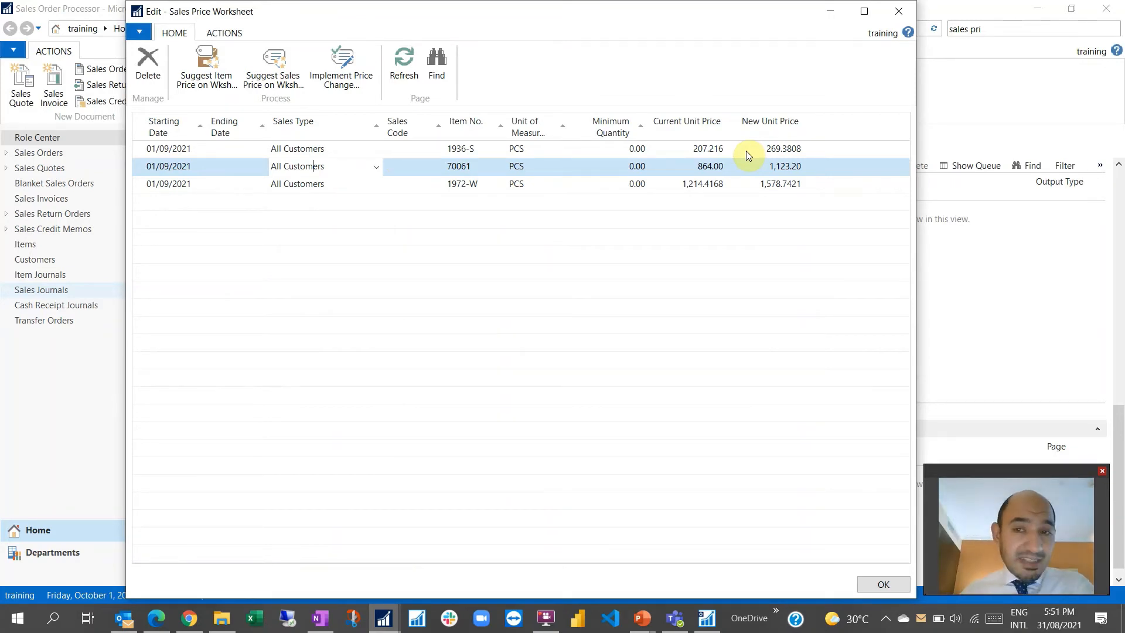
Delete the worksheet line for item 1936-S and confirm the deletion
{"action": "left_click", "coordinate": [142, 151]}
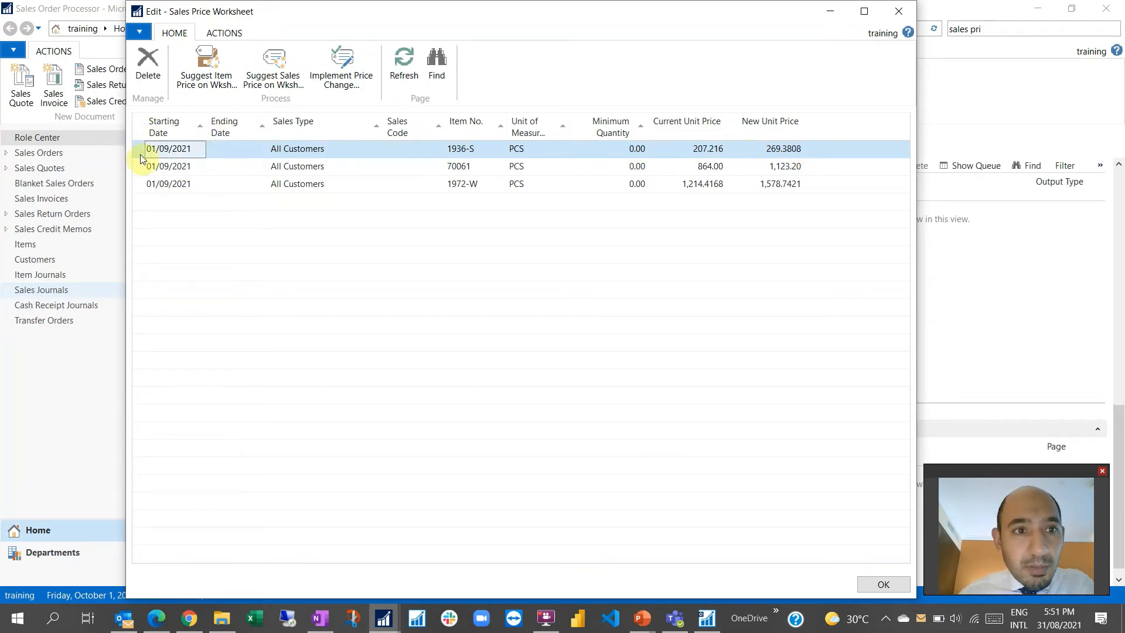
{"action": "right_click", "coordinate": [142, 154]}
{"action": "left_click", "coordinate": [201, 217]}
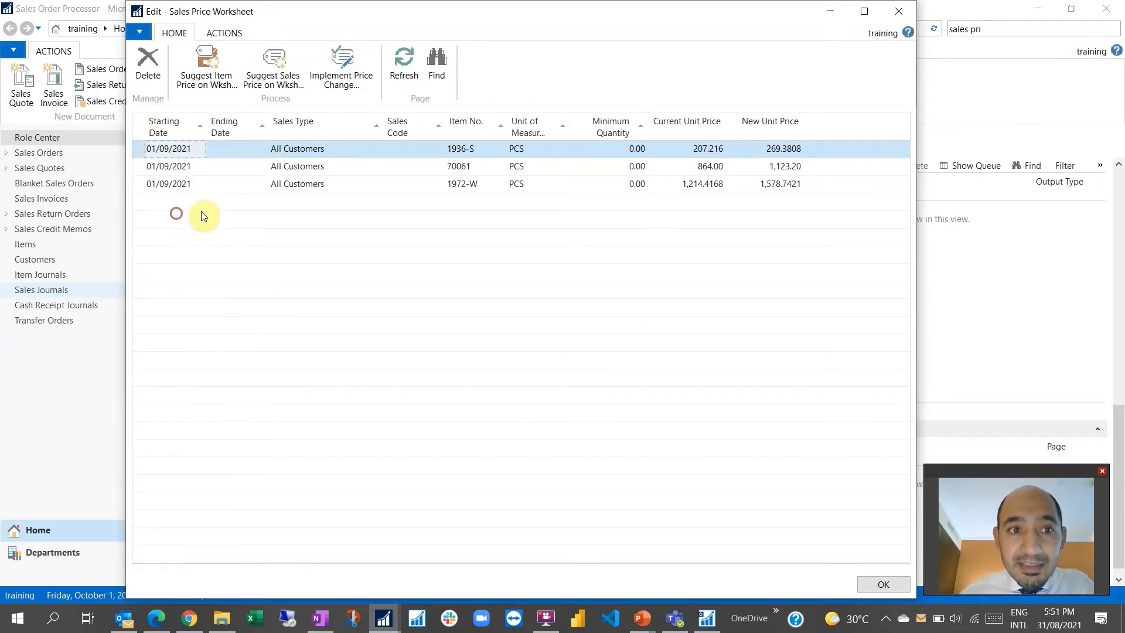
{"action": "left_click", "coordinate": [498, 323]}
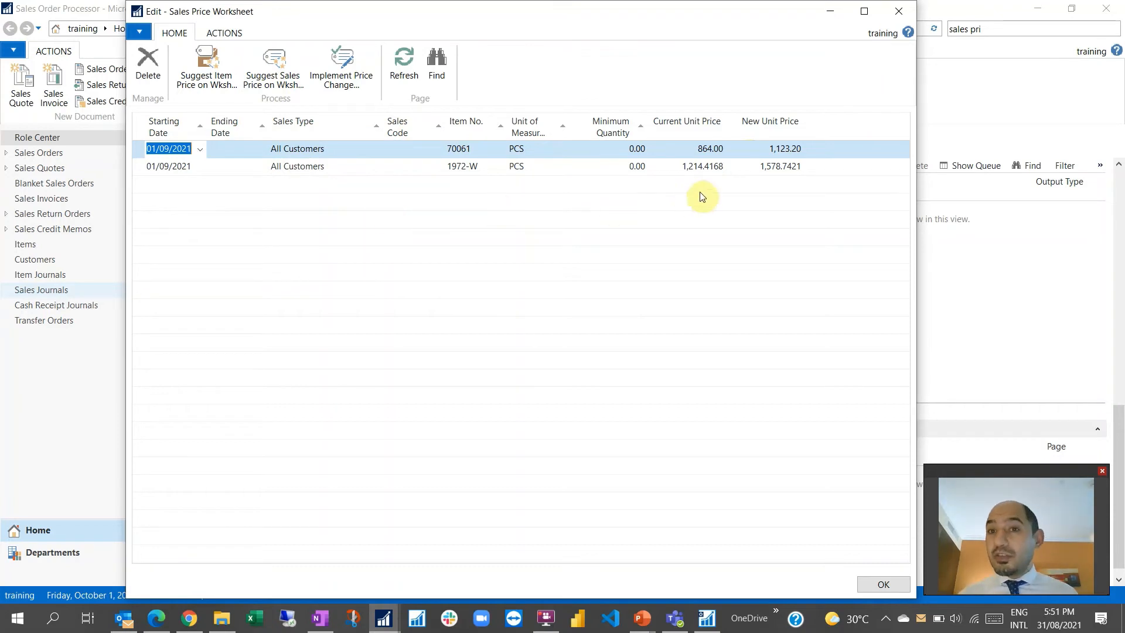
Set the New Unit Price of item 70061 to 1,125
{"action": "left_click", "coordinate": [755, 148]}
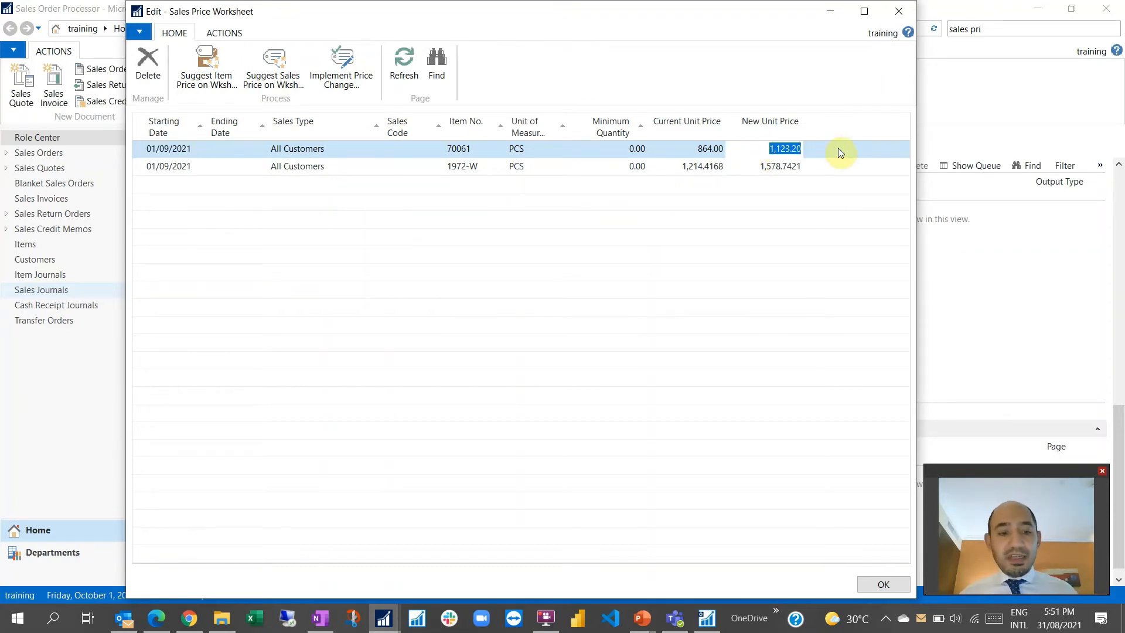
{"action": "type", "text": "1,125"}
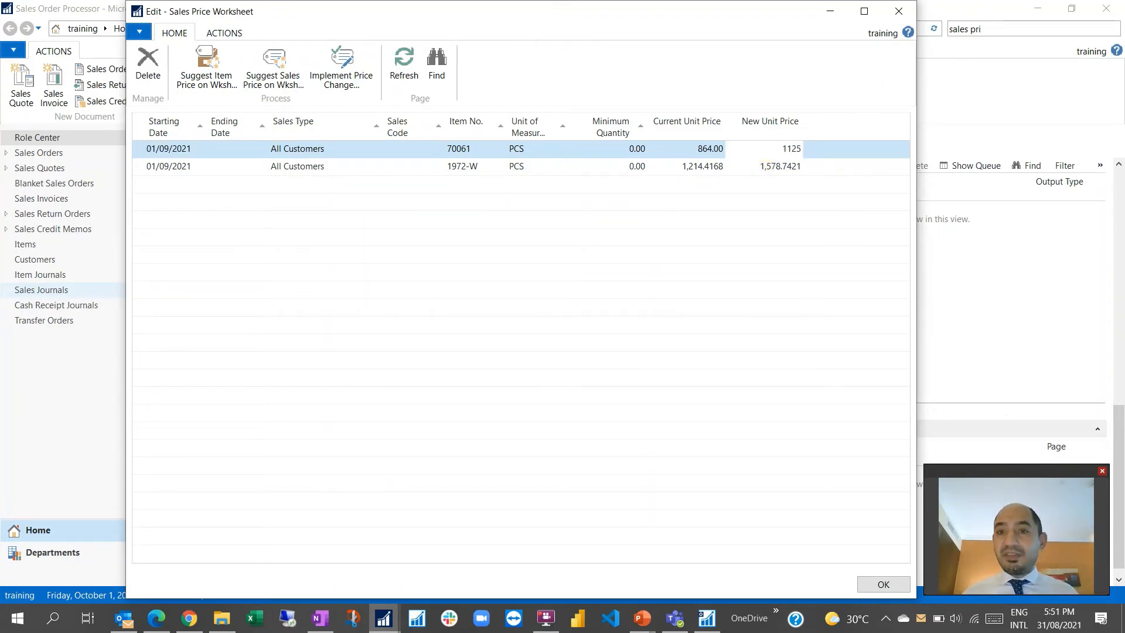
{"action": "key", "text": "Return"}
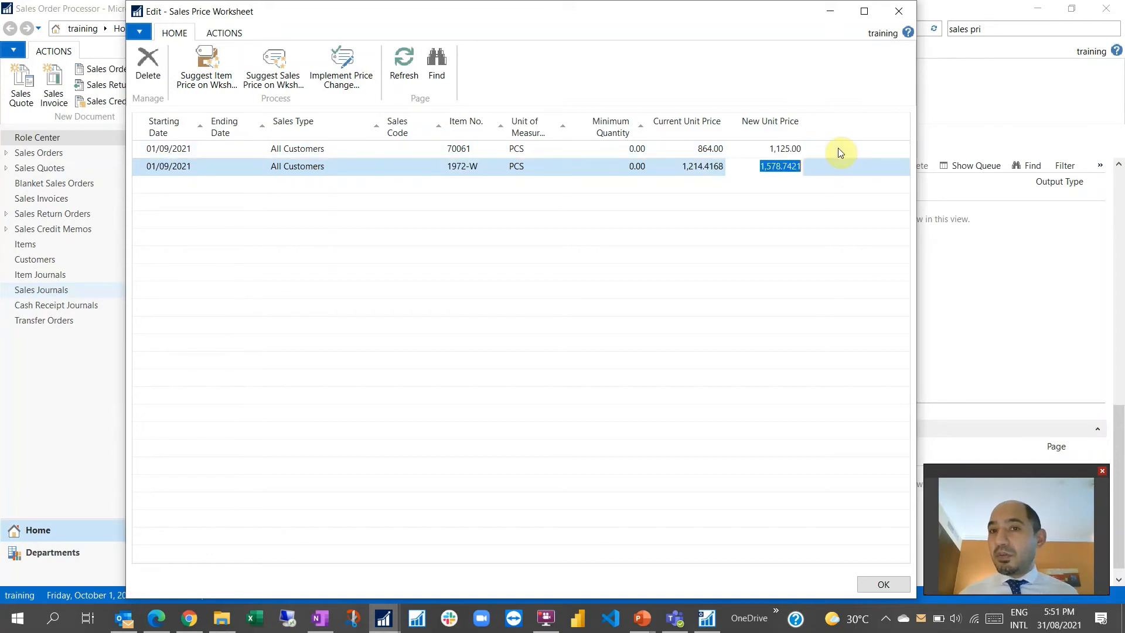
Set the New Unit Price of item 1972-W to 1,580
{"action": "left_click", "coordinate": [762, 168]}
{"action": "left_click_drag", "start_coordinate": [770, 169], "coordinate": [823, 169]}
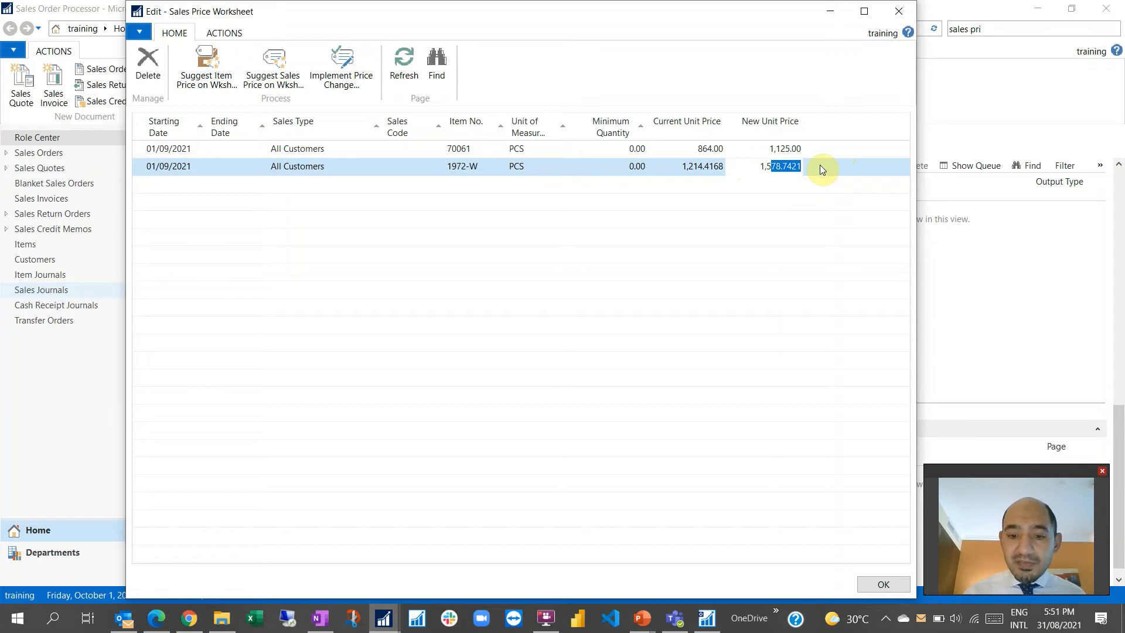
{"action": "type", "text": "80"}
{"action": "key", "text": "Return"}
{"action": "key", "text": "Up"}
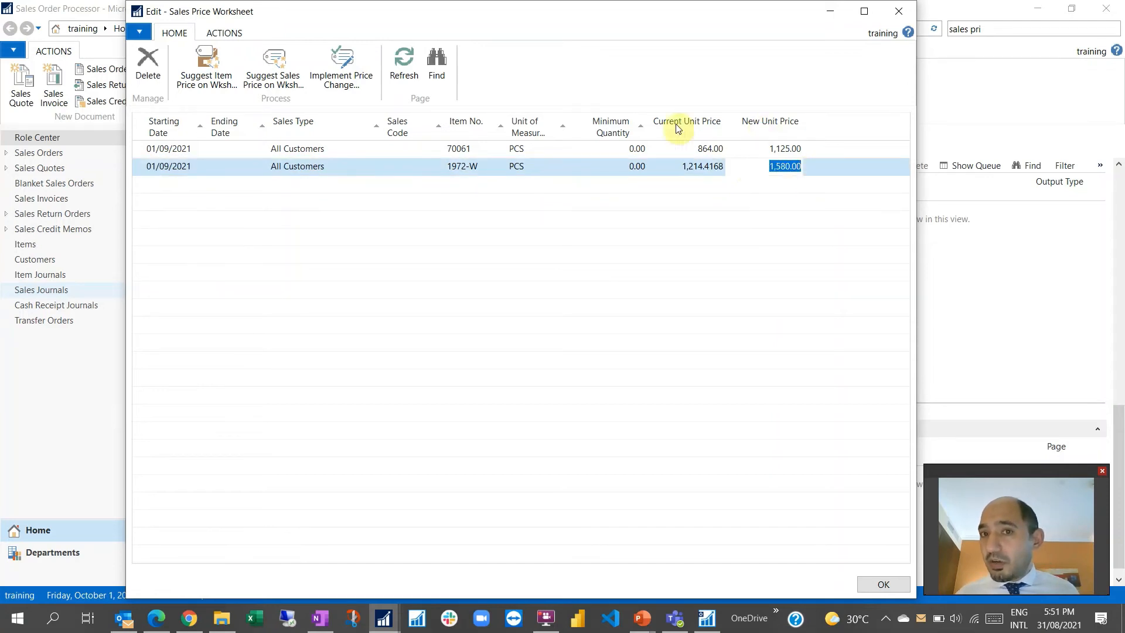
Open Implement Price Change, add another filter line and look through the fields available for it
{"action": "left_click", "coordinate": [334, 71]}
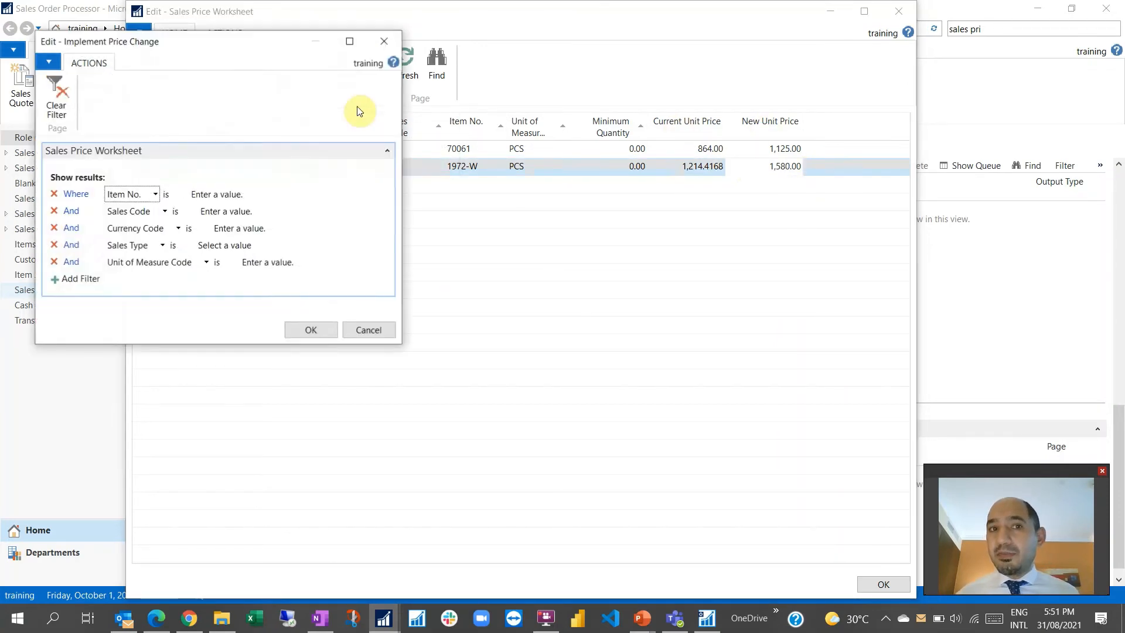
{"action": "left_click", "coordinate": [95, 284]}
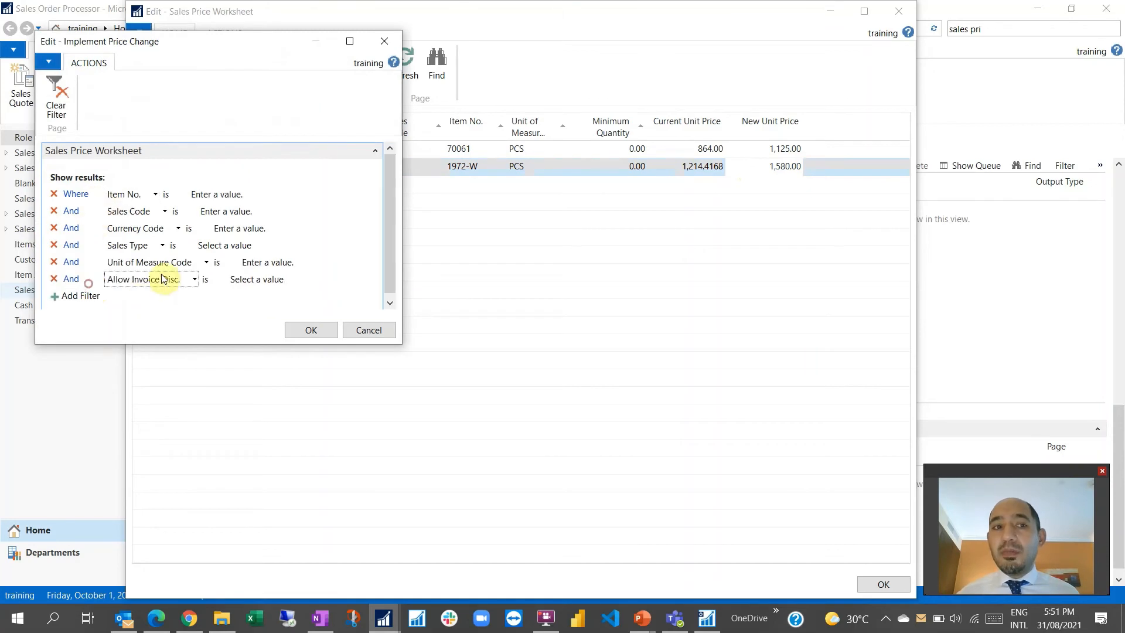
{"action": "left_click", "coordinate": [163, 279]}
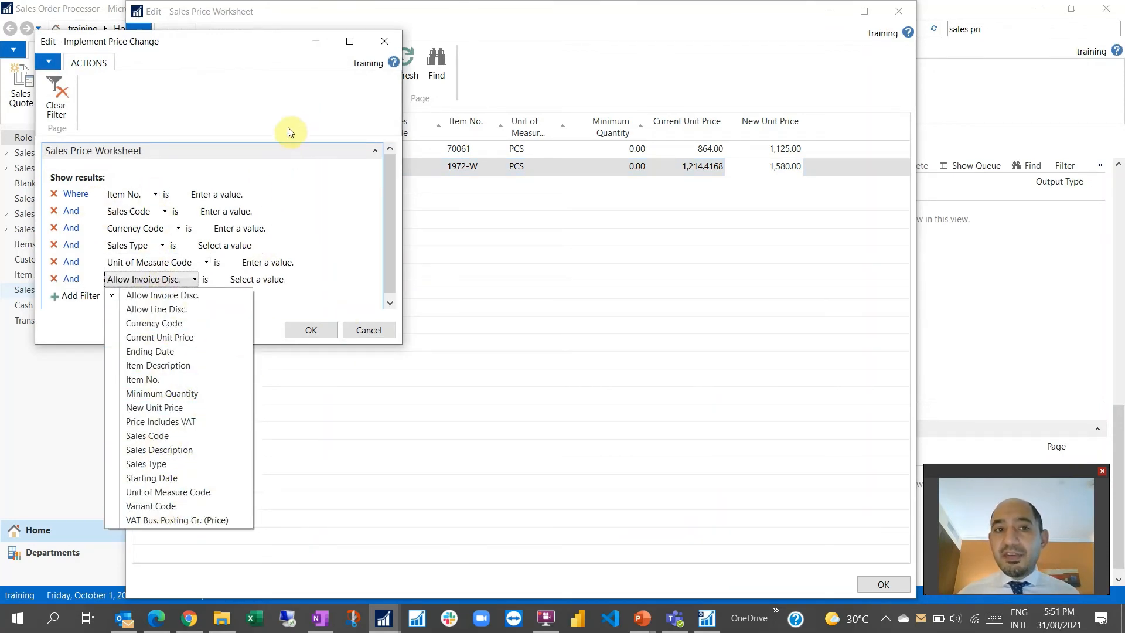
{"action": "left_click", "coordinate": [293, 109]}
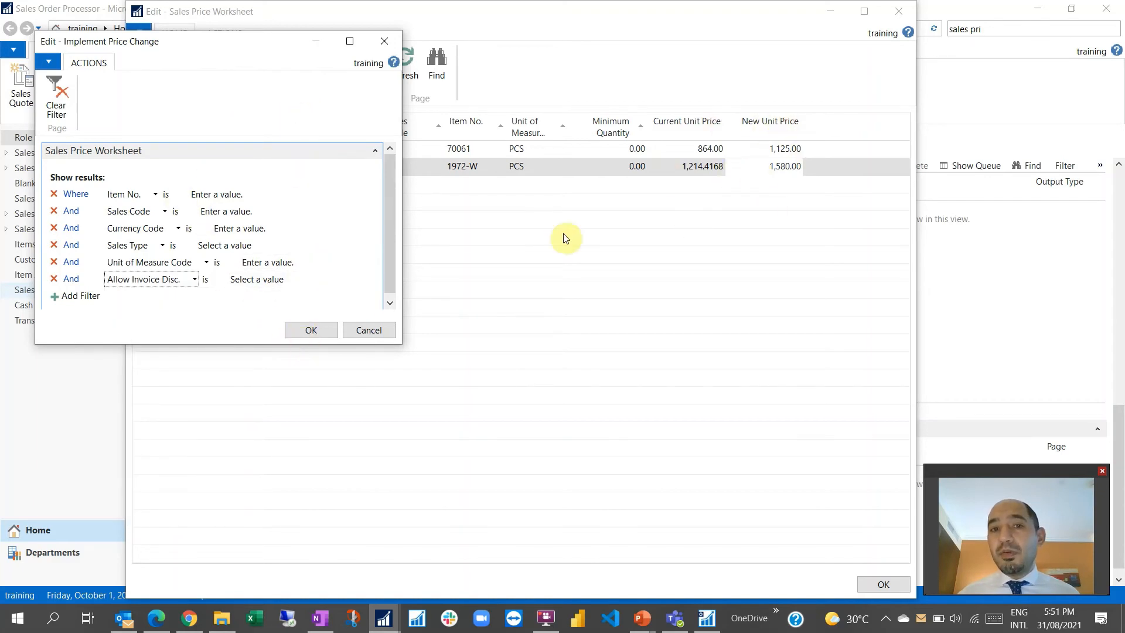
Implement the price changes, agree to delete the suggested changes, and close the Sales Price Worksheet
{"action": "left_click", "coordinate": [309, 334]}
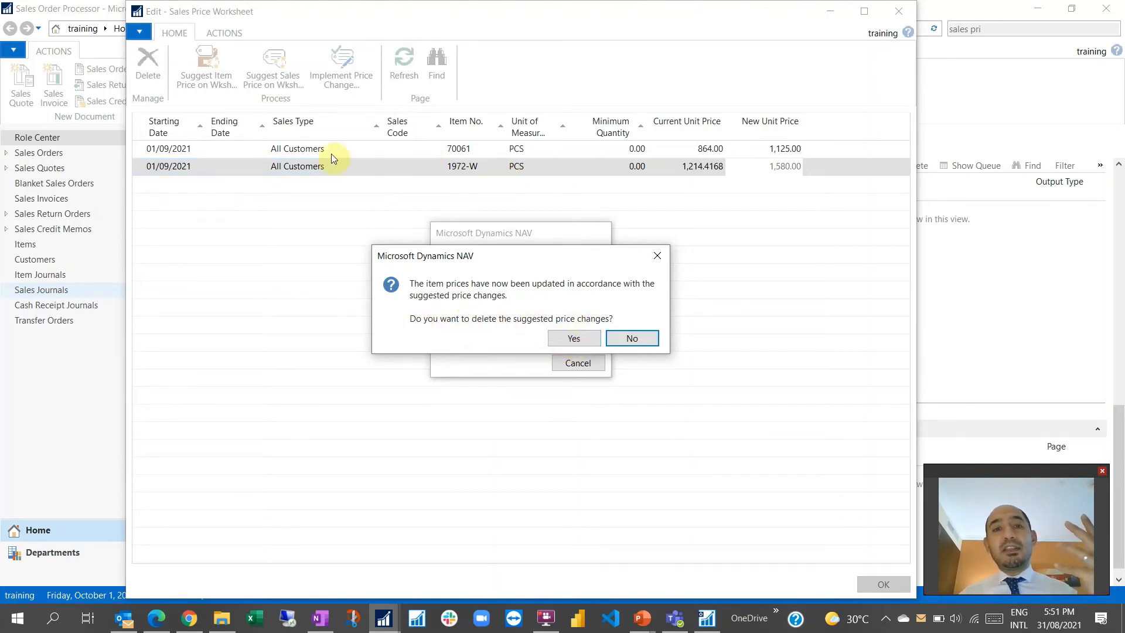
{"action": "left_click", "coordinate": [573, 340]}
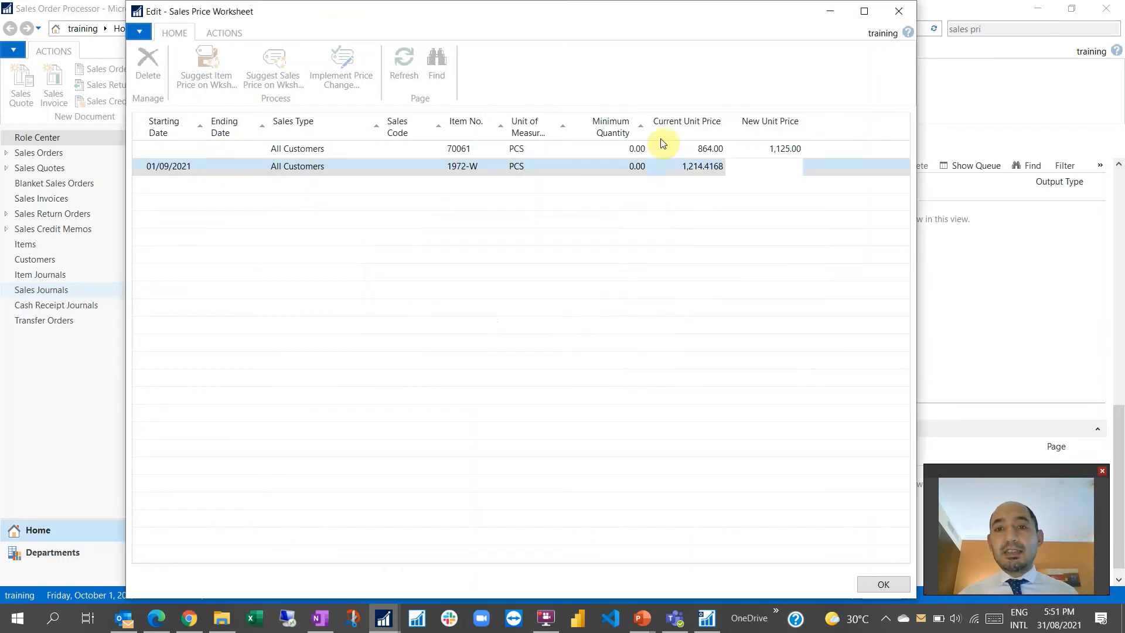
{"action": "left_click", "coordinate": [901, 14]}
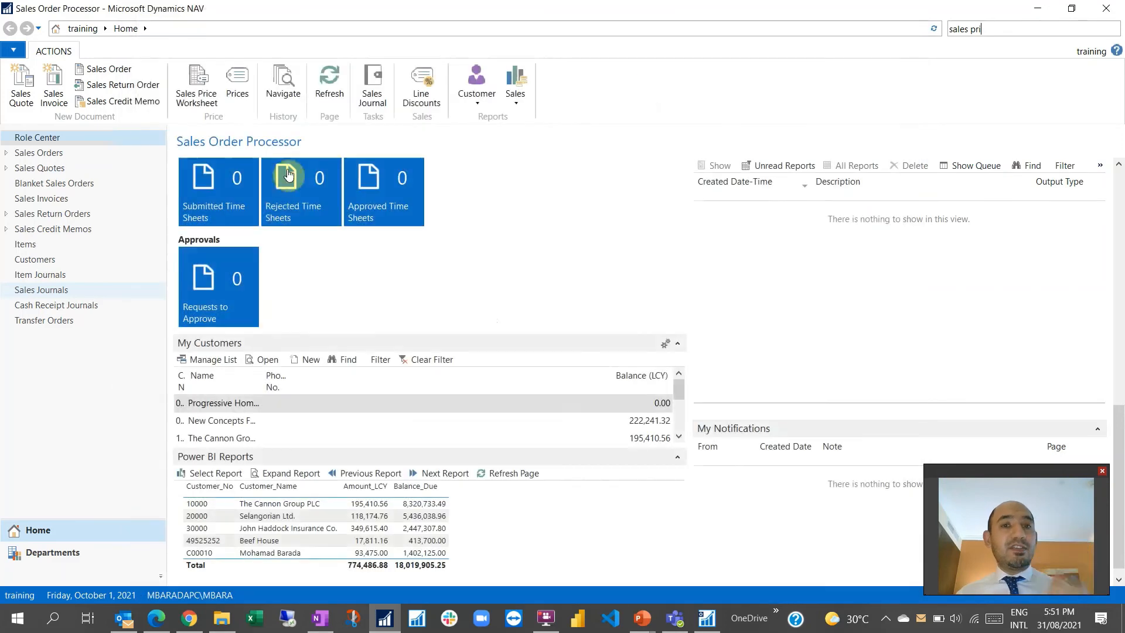
Open the Sales Prices list and filter it to the starting date 01/09/2021
{"action": "left_click", "coordinate": [237, 87]}
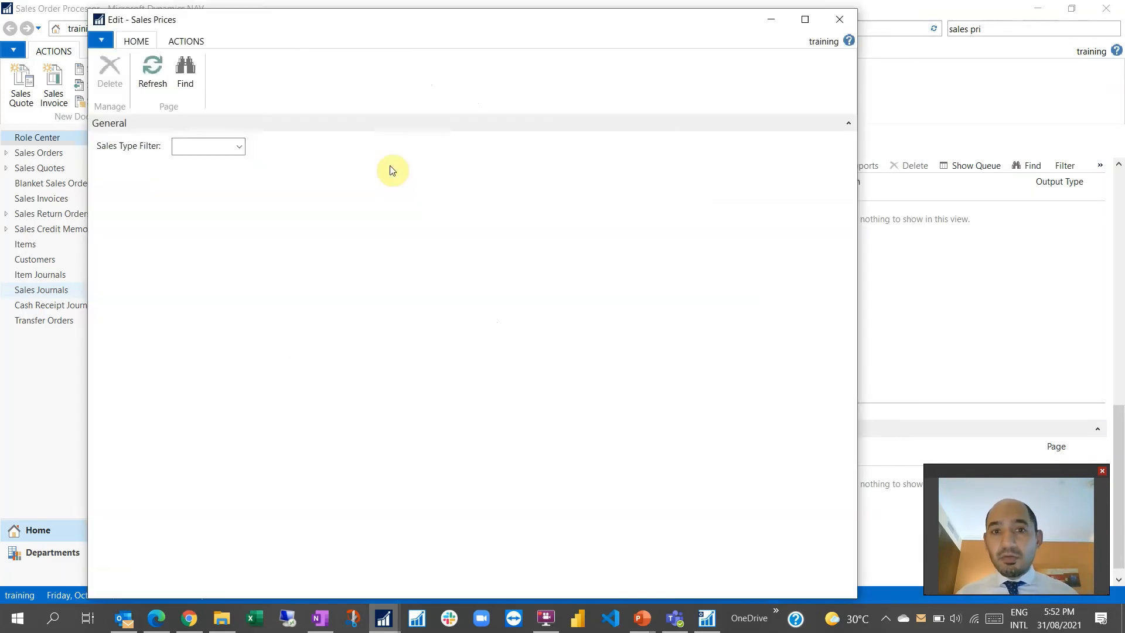
{"action": "left_click", "coordinate": [167, 491]}
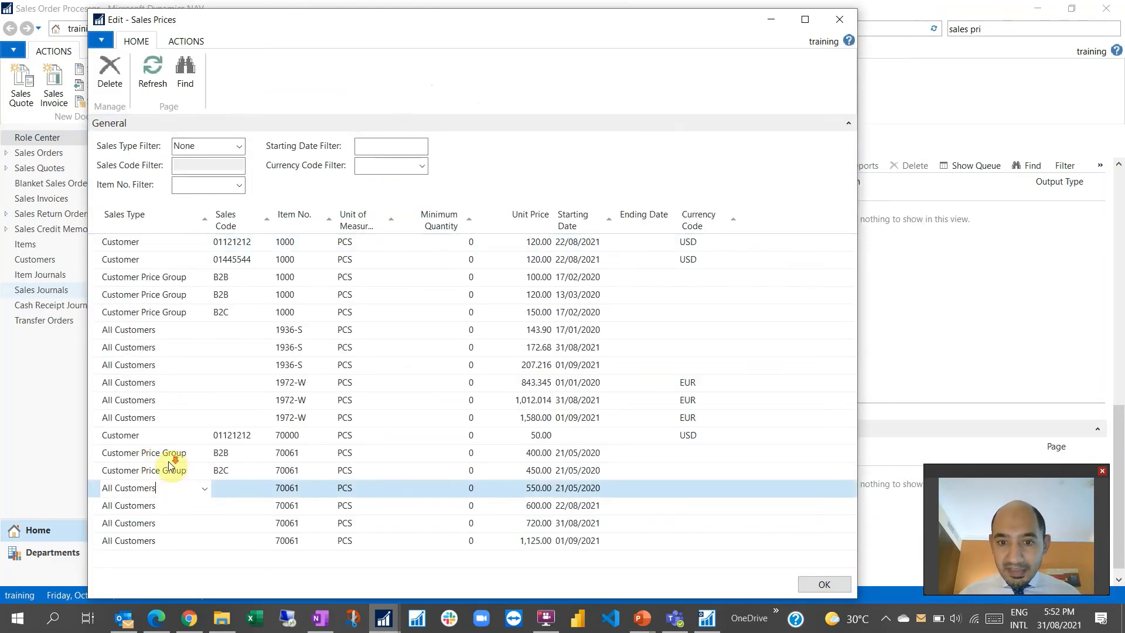
{"action": "left_click", "coordinate": [564, 541]}
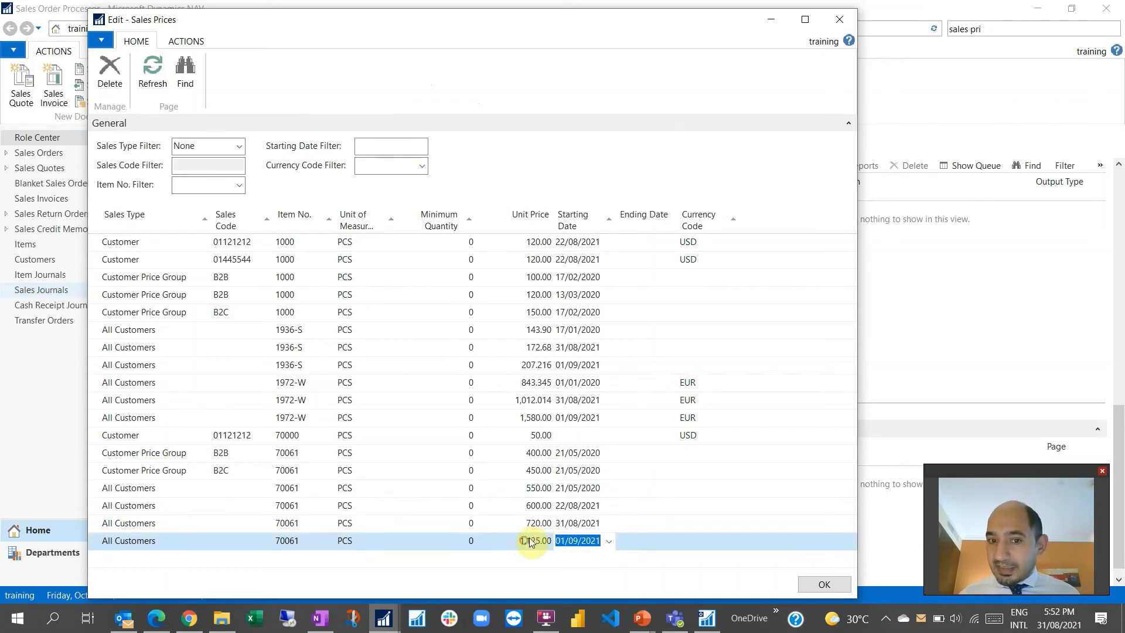
{"action": "right_click", "coordinate": [577, 545]}
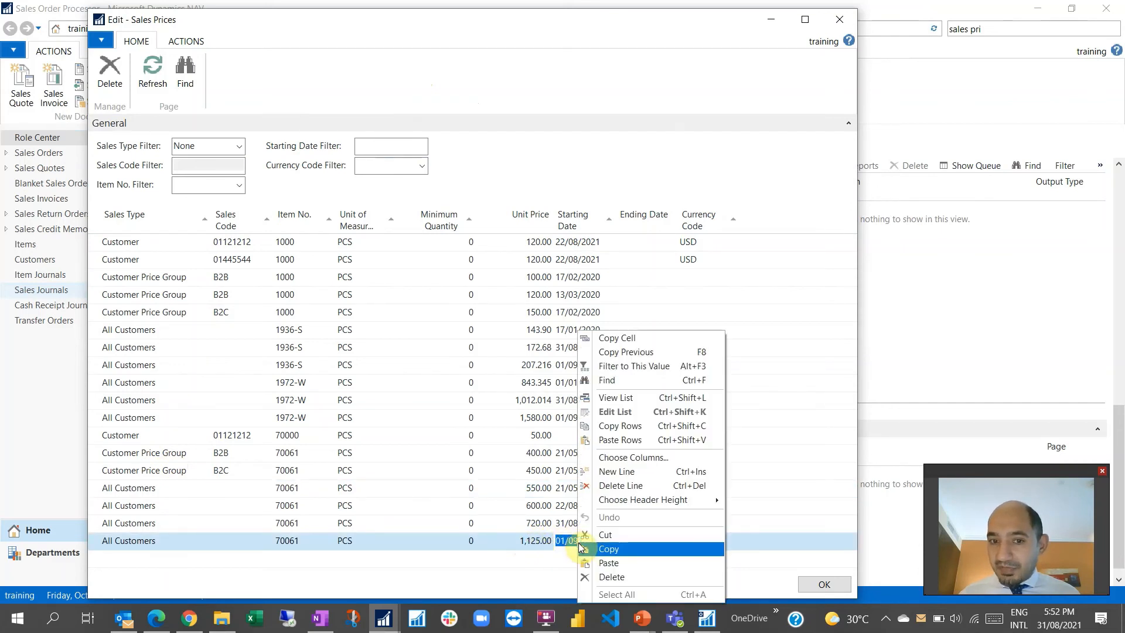
{"action": "left_click", "coordinate": [641, 367]}
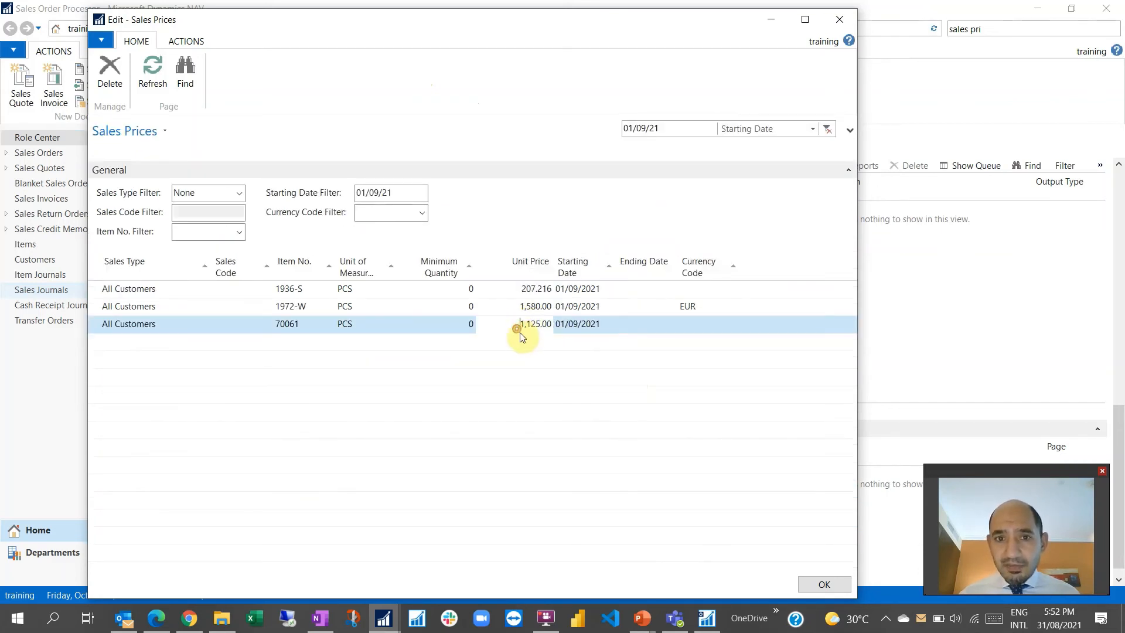
Review the unit prices of items 1972-W and 1936-S in the filtered Sales Prices list
{"action": "left_click", "coordinate": [531, 306]}
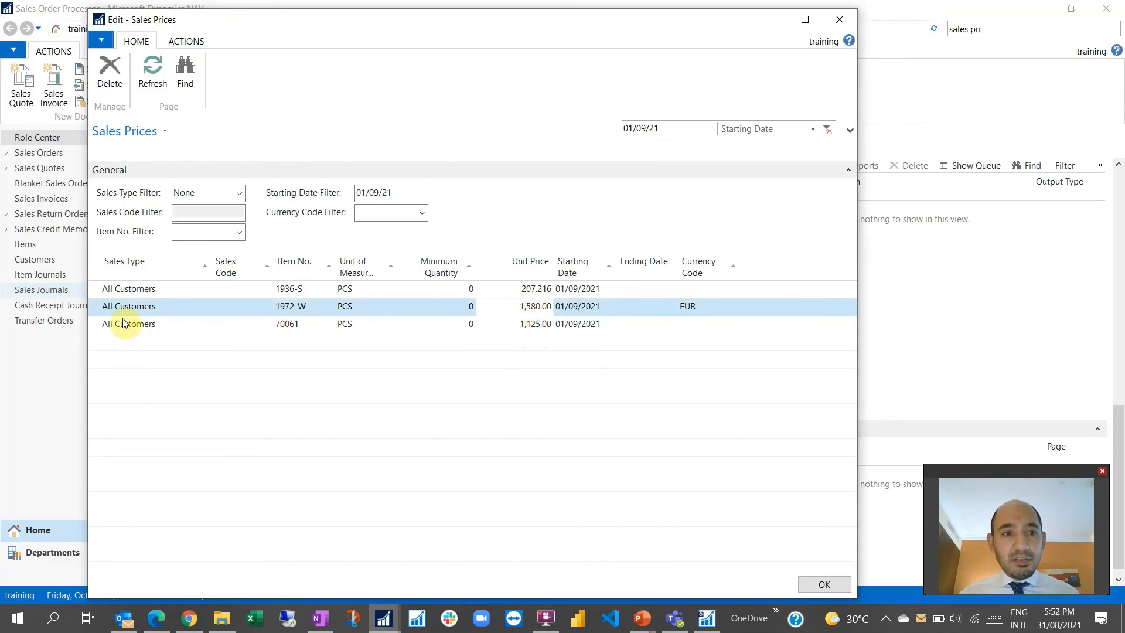
{"action": "left_click", "coordinate": [107, 342], "text": "shift"}
{"action": "left_click", "coordinate": [511, 289]}
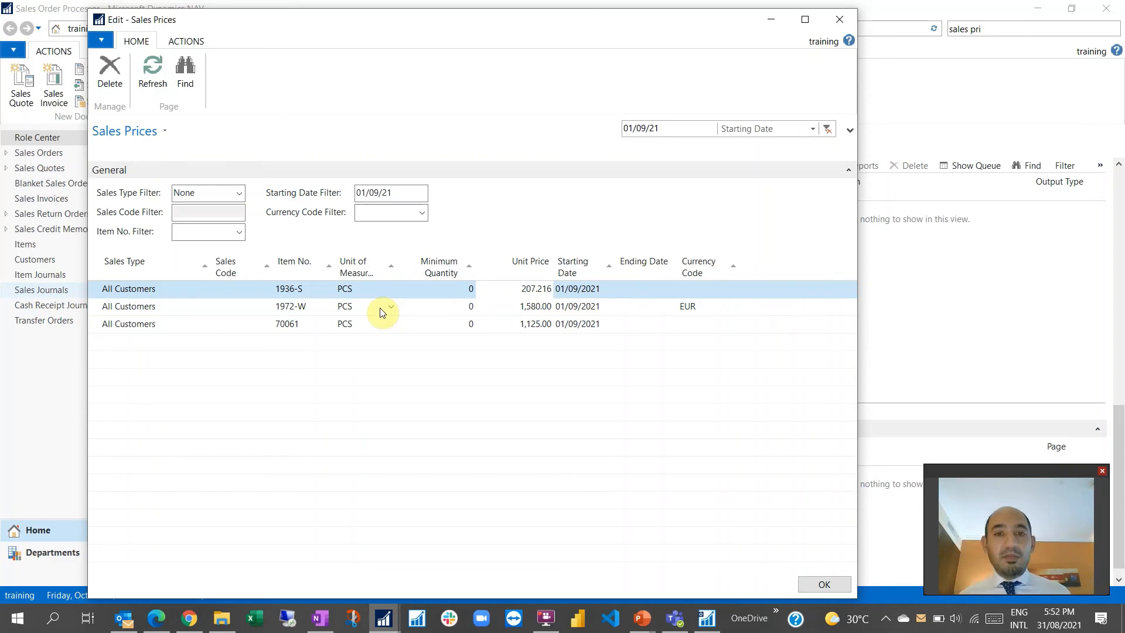
{"action": "left_click", "coordinate": [535, 306]}
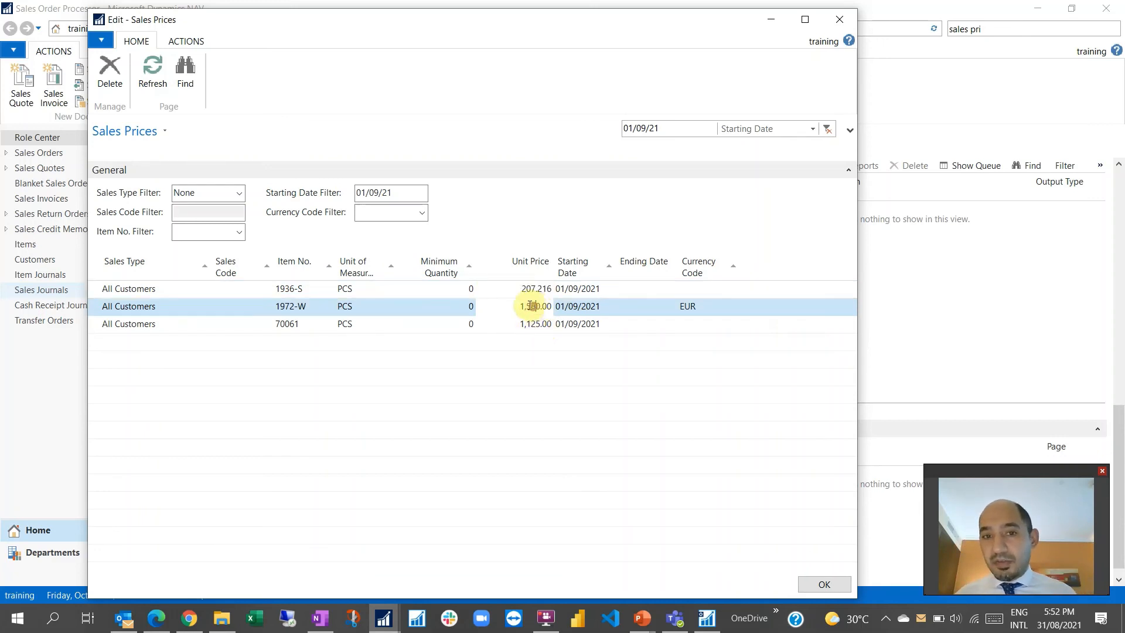